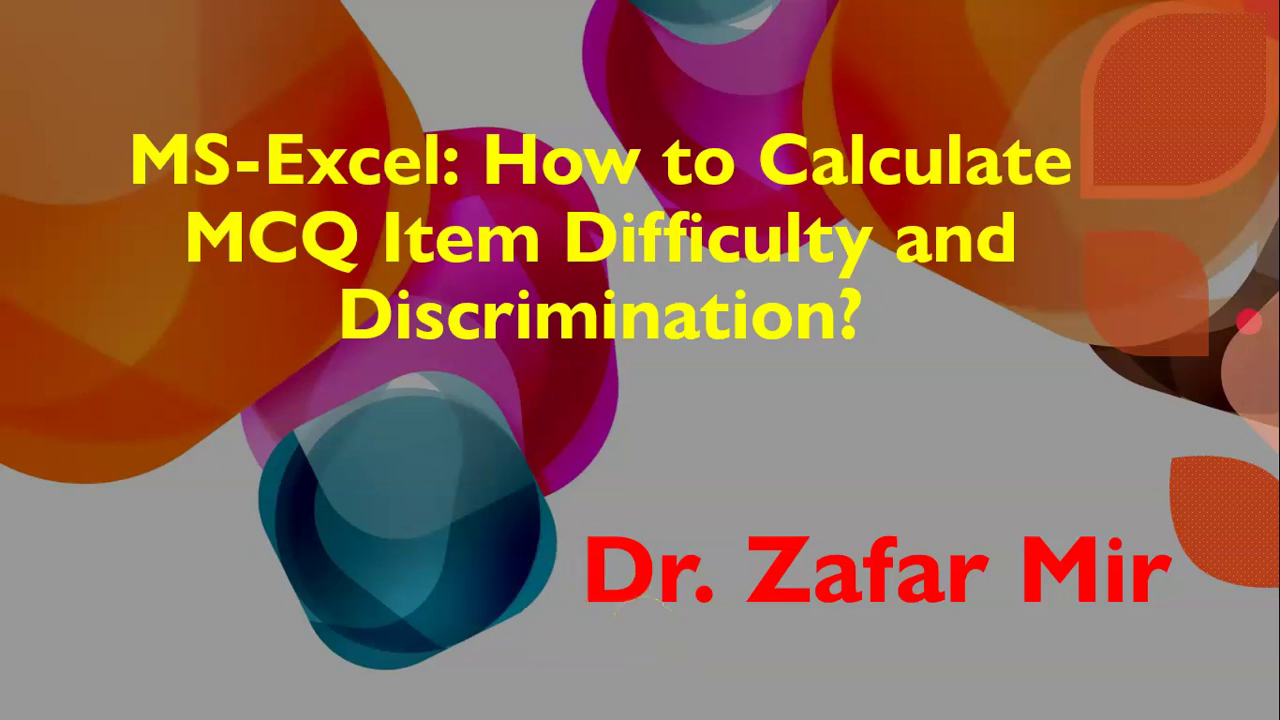
# Step: Advance the slideshow to the Item Discrimination slide and exit back to the deck
pyautogui.click(783, 485)
pyautogui.click(783, 485)
pyautogui.press('Escape')
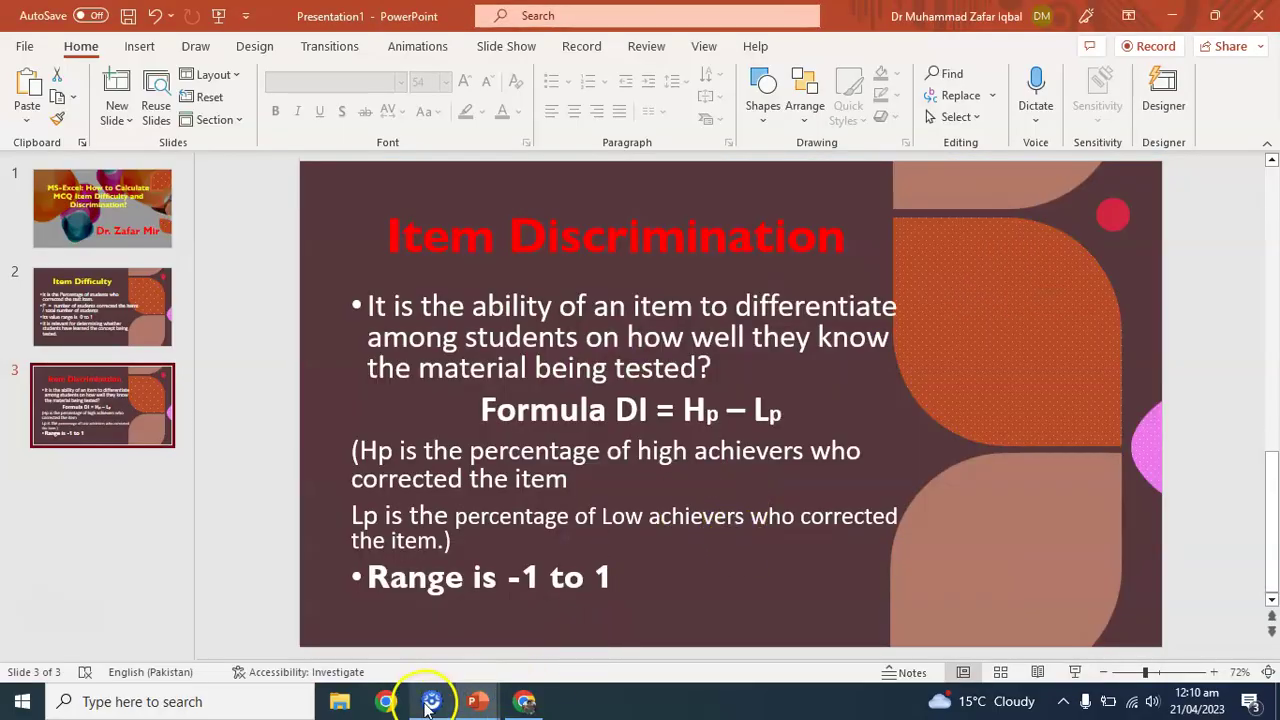
# Step: Switch to the Excel workbook's Data entry and coding sheet and select cell C2
pyautogui.moveTo(468, 700)
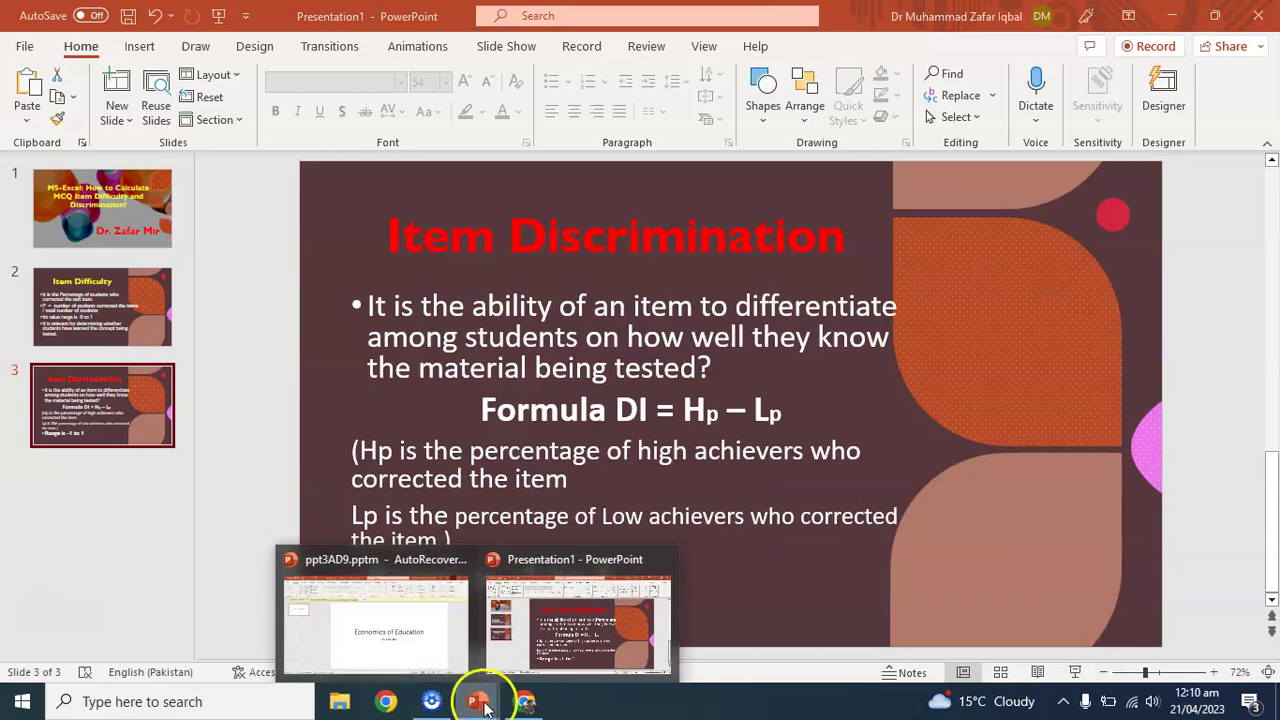
pyautogui.click(476, 703)
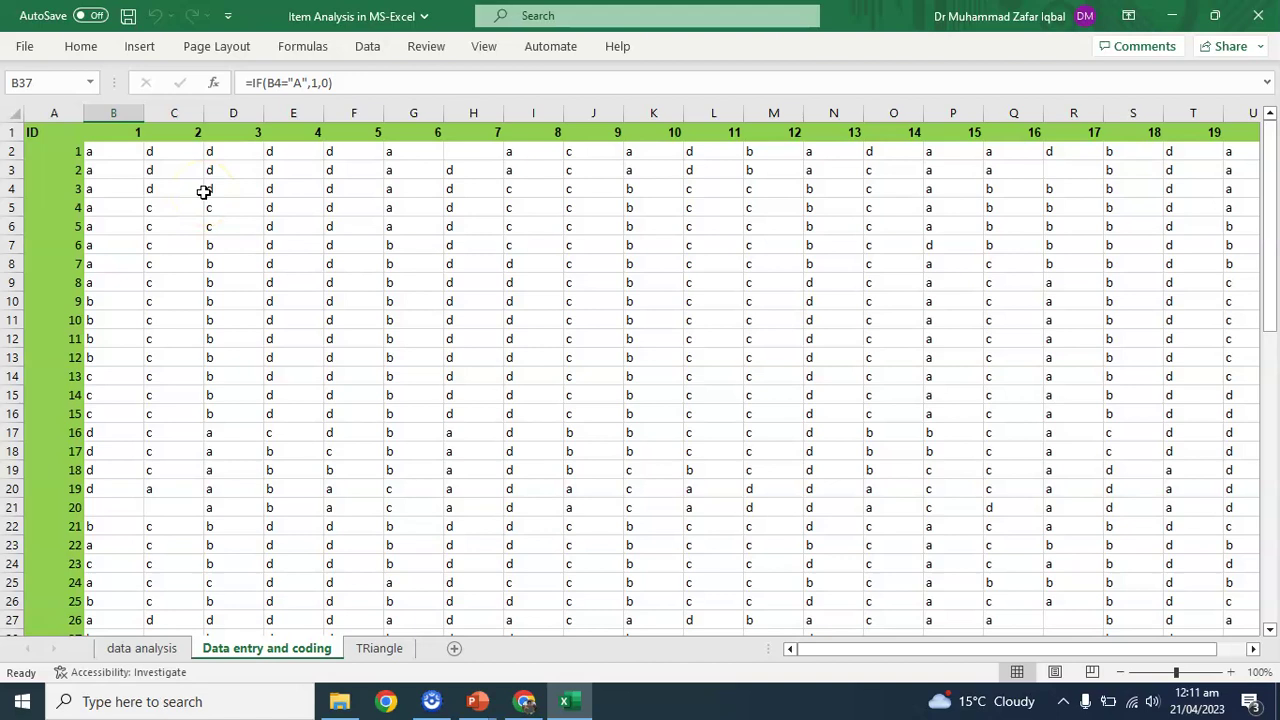
pyautogui.click(167, 151)
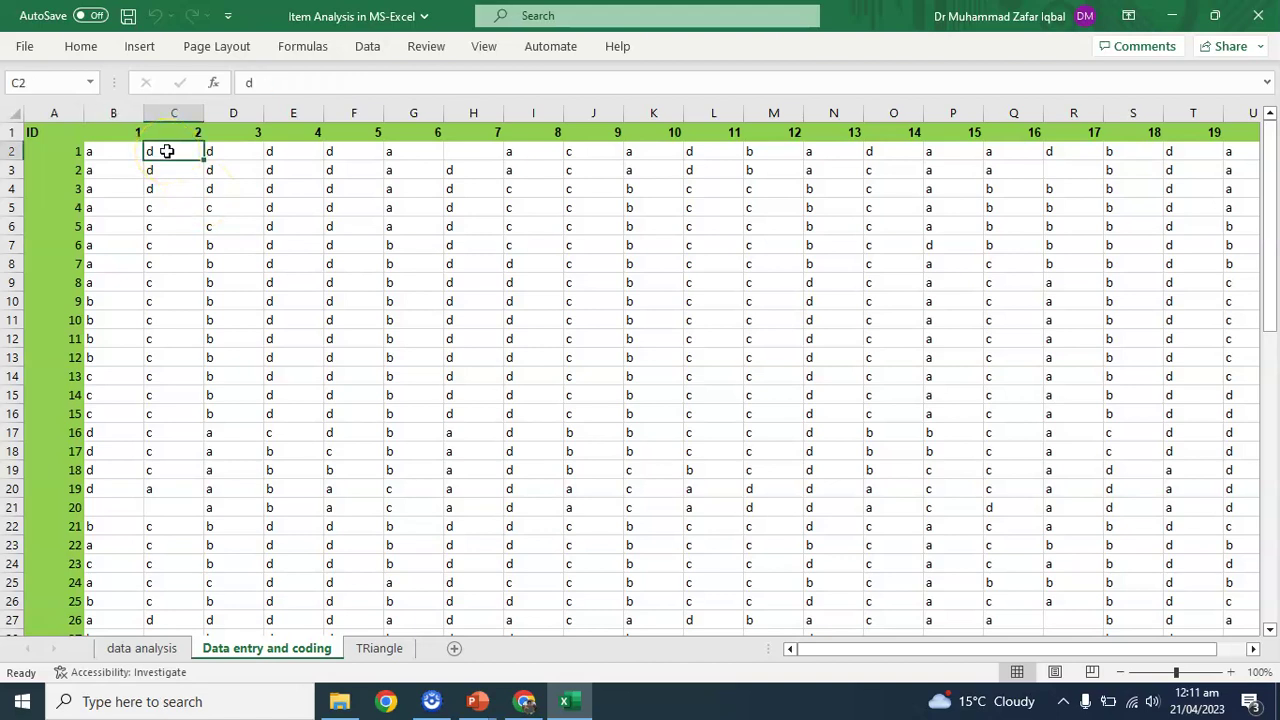
# Step: Browse the response grid from student 1 down to student 30, the KEY row and scored 0/1 rows
pyautogui.press('Right')
pyautogui.press('Right')
pyautogui.press('Right')
pyautogui.press('Right')
pyautogui.press('Right')
pyautogui.press('Right')
pyautogui.press('Right')
pyautogui.press('Right')
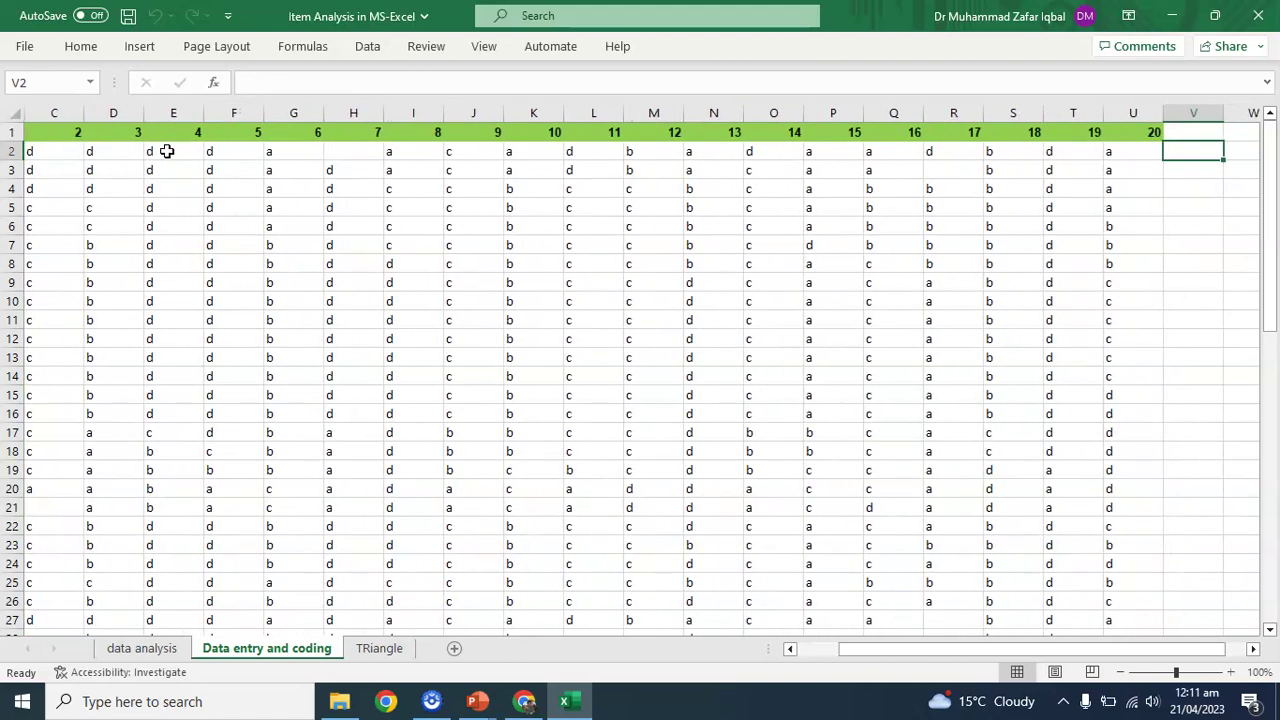
pyautogui.press('Left')
pyautogui.press('Left')
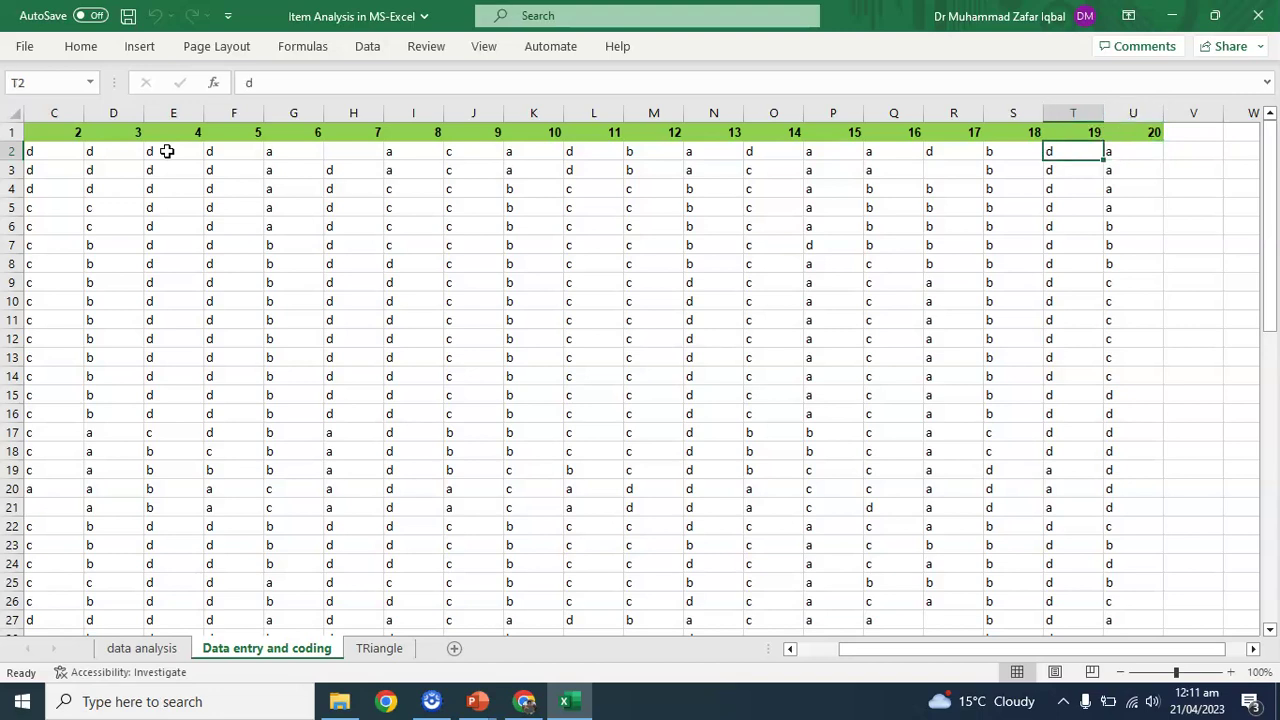
pyautogui.press('Left')
pyautogui.press('Left')
pyautogui.press('Left')
pyautogui.press('Left')
pyautogui.press('Left')
pyautogui.press('Left')
pyautogui.press('Left')
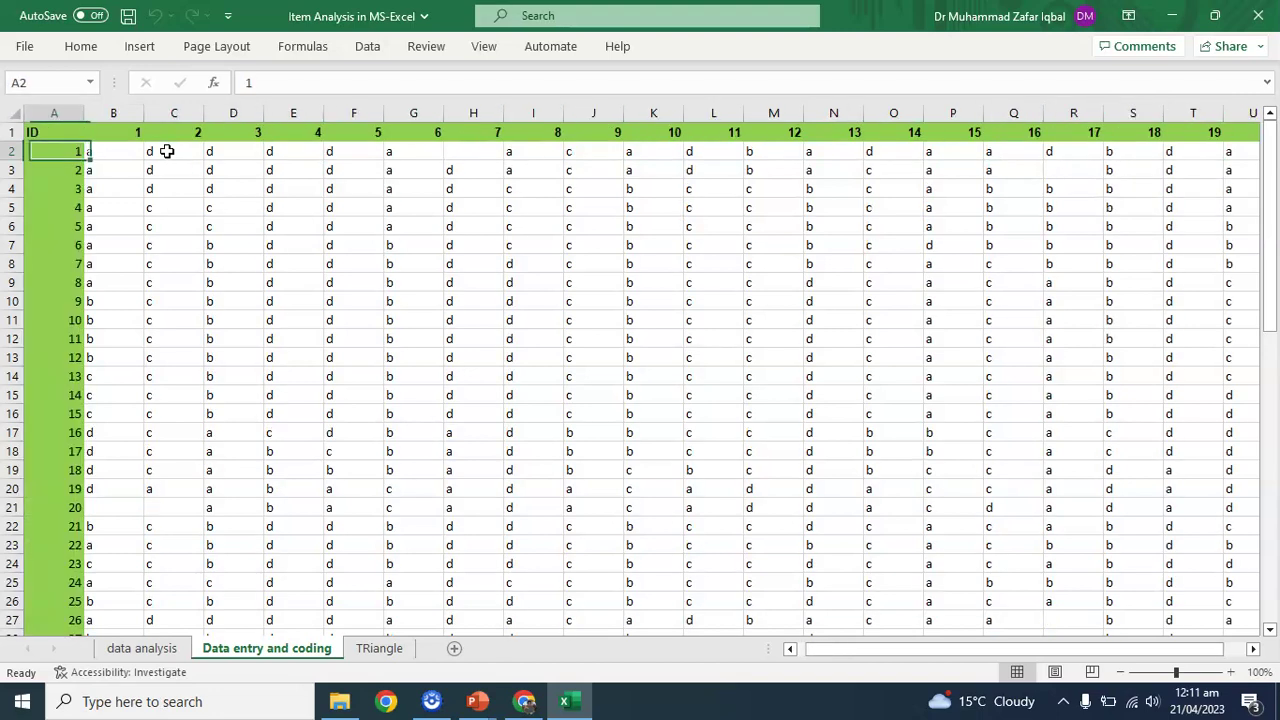
pyautogui.press('Down')
pyautogui.press('Down')
pyautogui.press('Down')
pyautogui.press('Down')
pyautogui.press('Down')
pyautogui.press('Down')
pyautogui.press('Down')
pyautogui.press('Down')
pyautogui.press('Down')
pyautogui.press('Down')
pyautogui.press('Down')
pyautogui.press('Down')
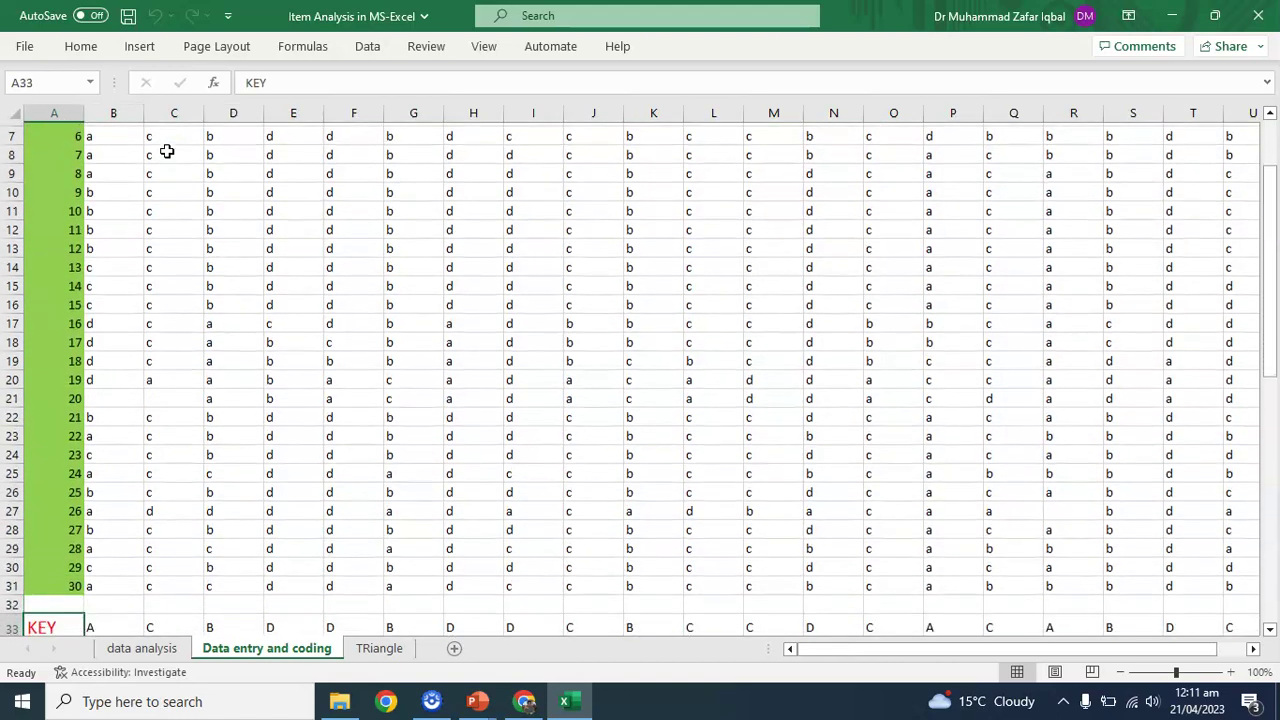
pyautogui.press('Up')
pyautogui.press('Up')
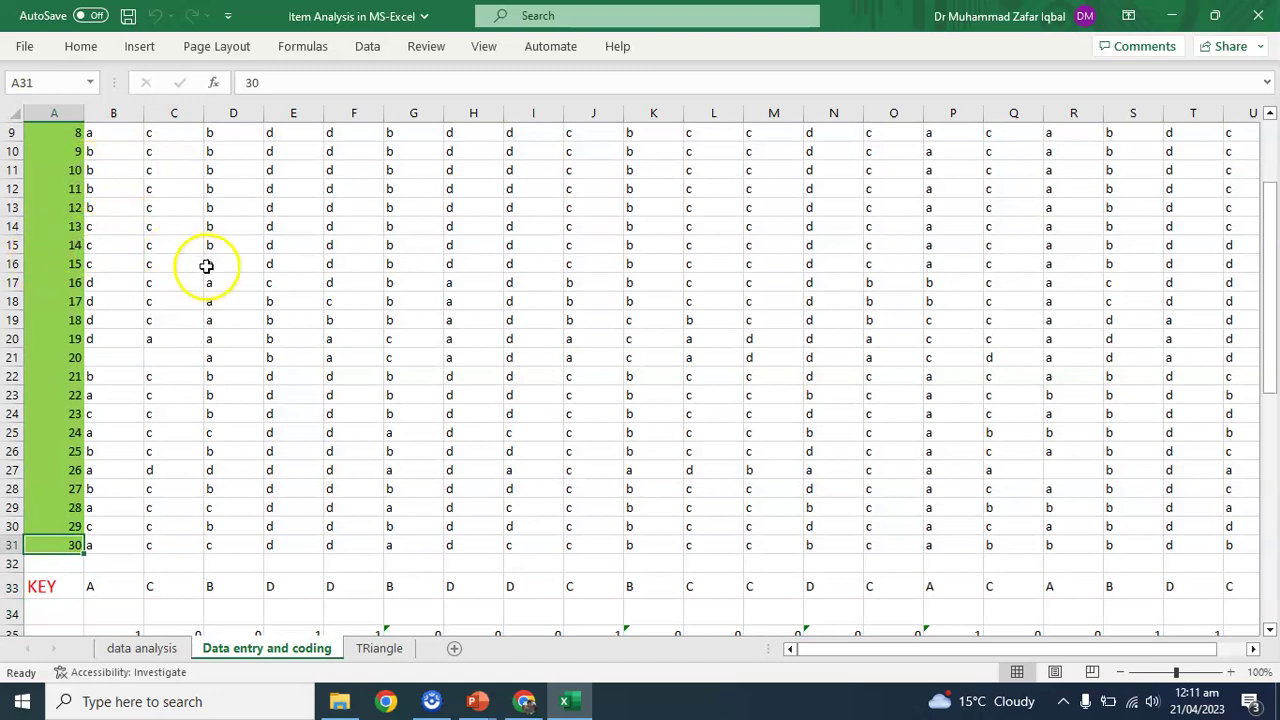
pyautogui.press('Down')
pyautogui.press('Down')
pyautogui.press('Down')
pyautogui.press('Down')
pyautogui.press('Down')
pyautogui.press('Down')
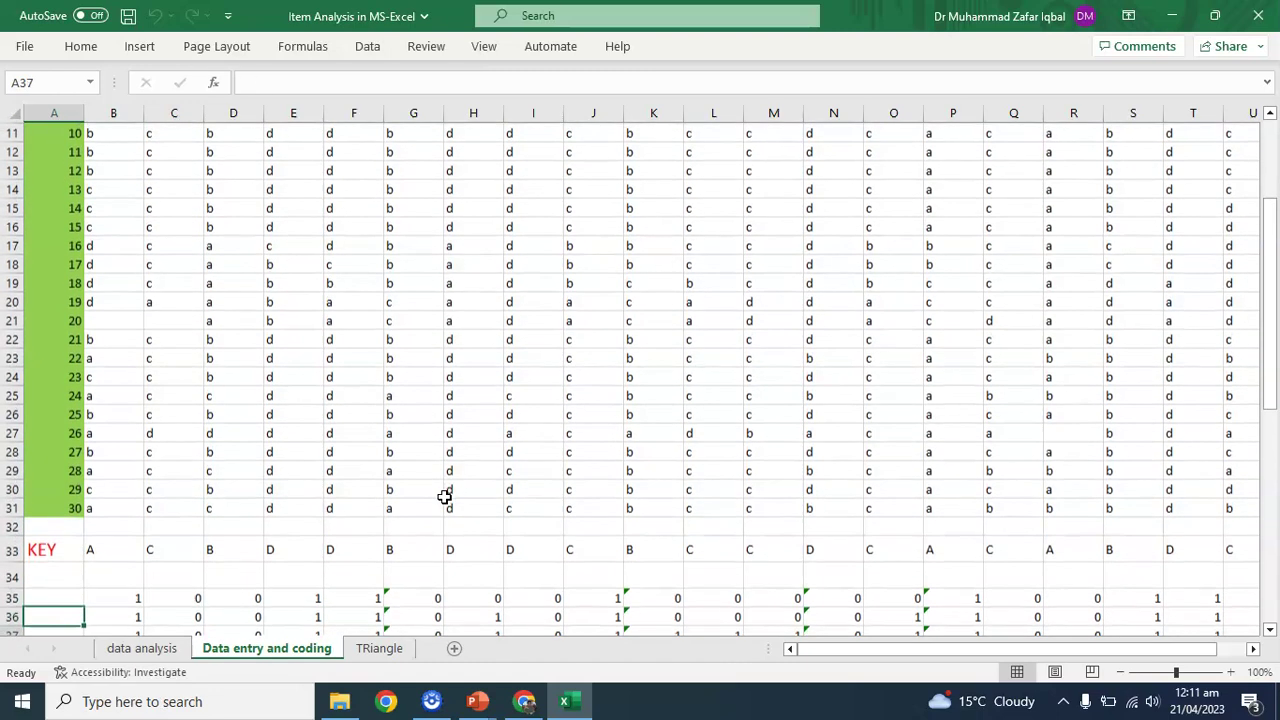
pyautogui.press('Down')
pyautogui.press('Down')
pyautogui.press('Down')
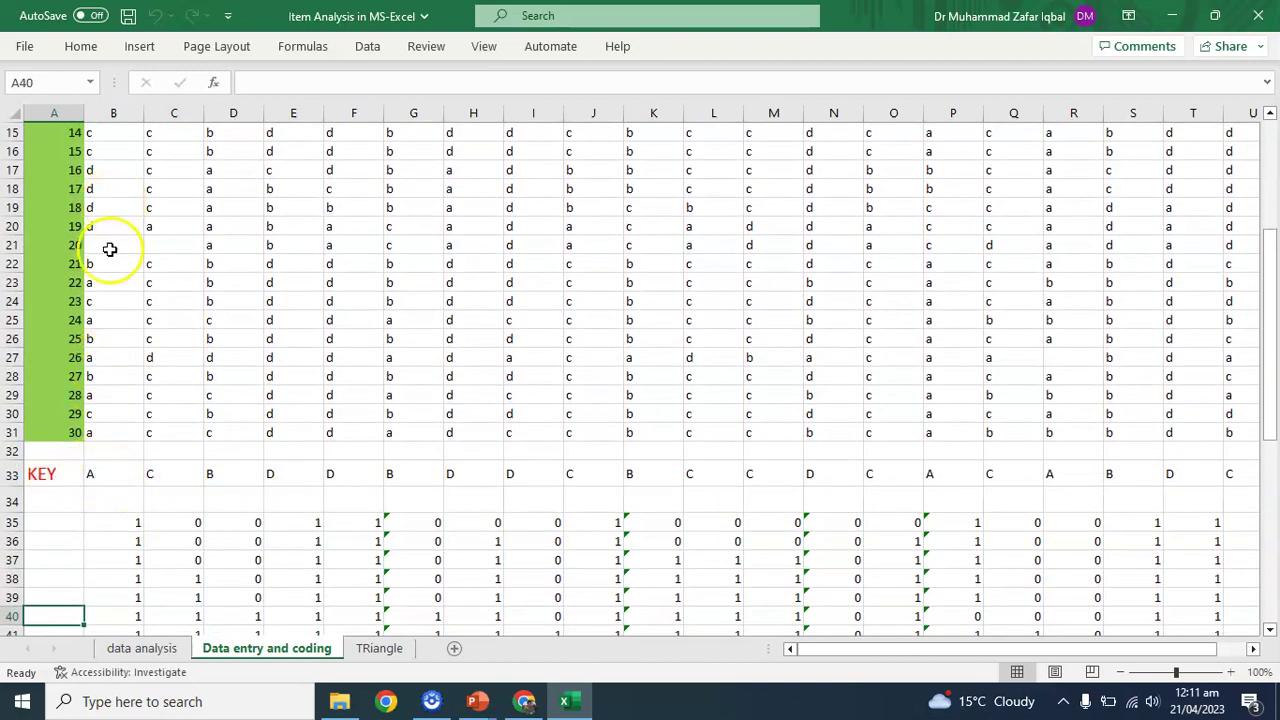
pyautogui.click(105, 476)
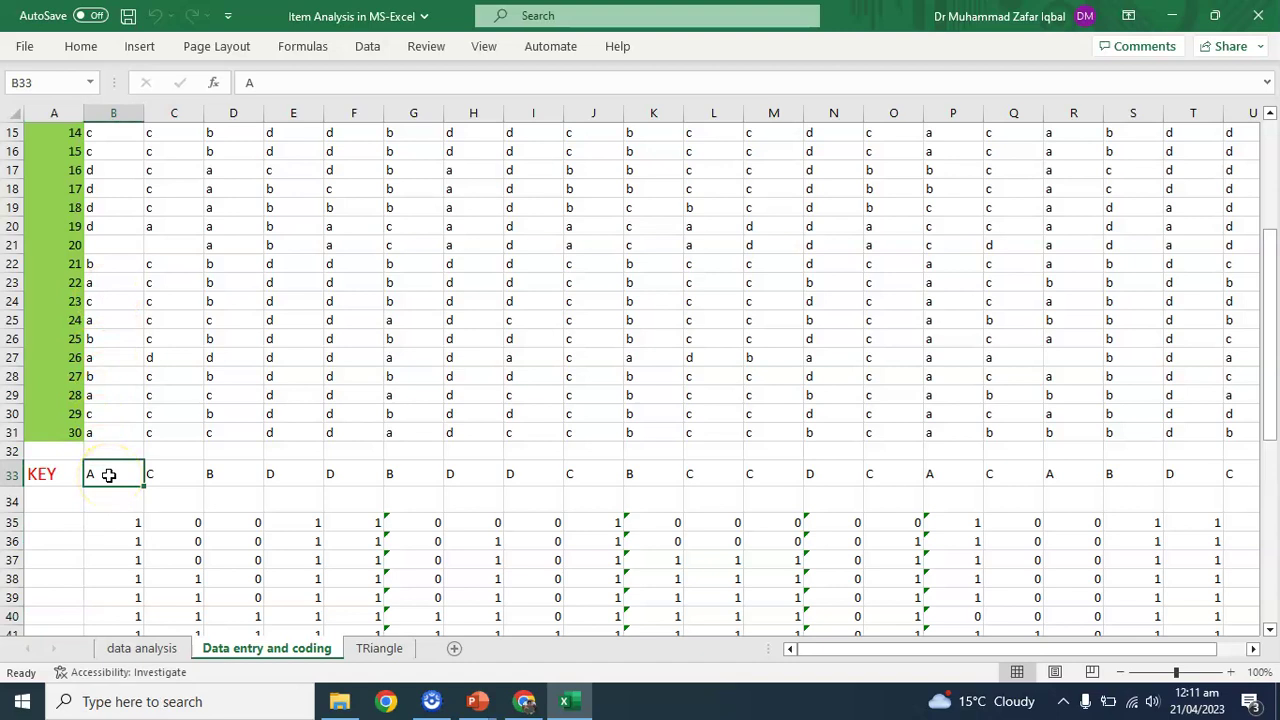
pyautogui.click(158, 475)
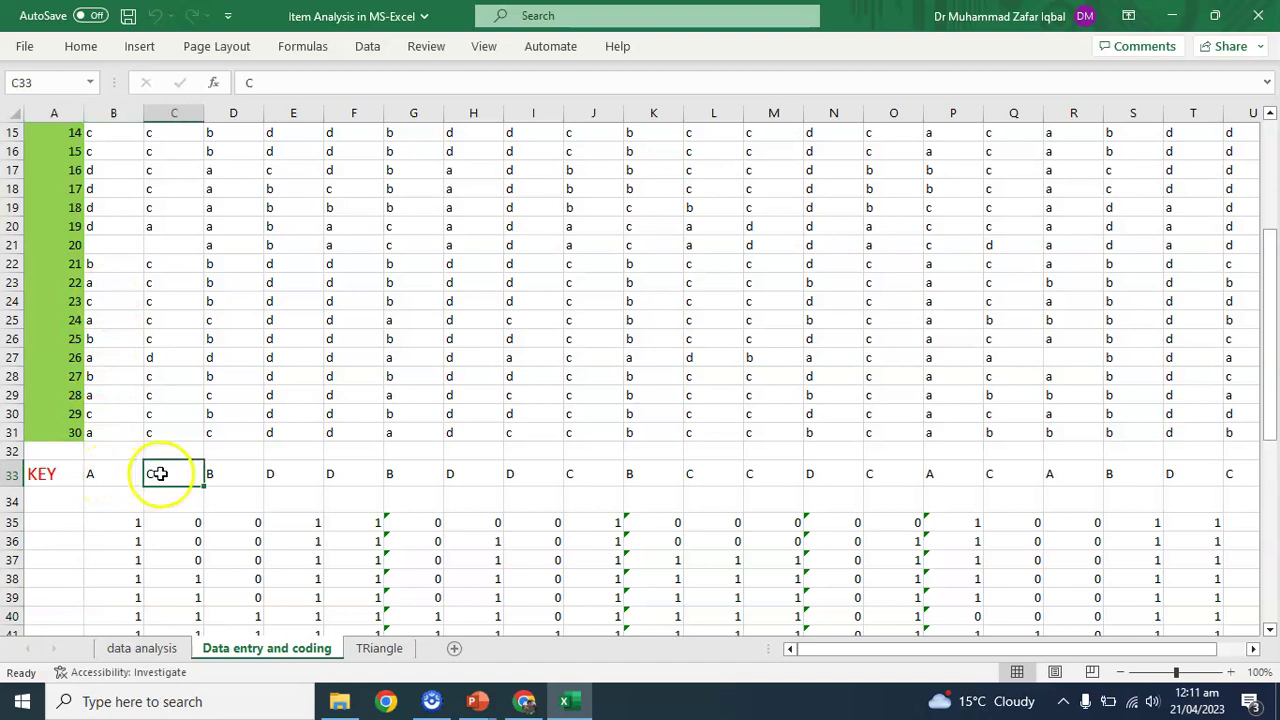
pyautogui.click(213, 477)
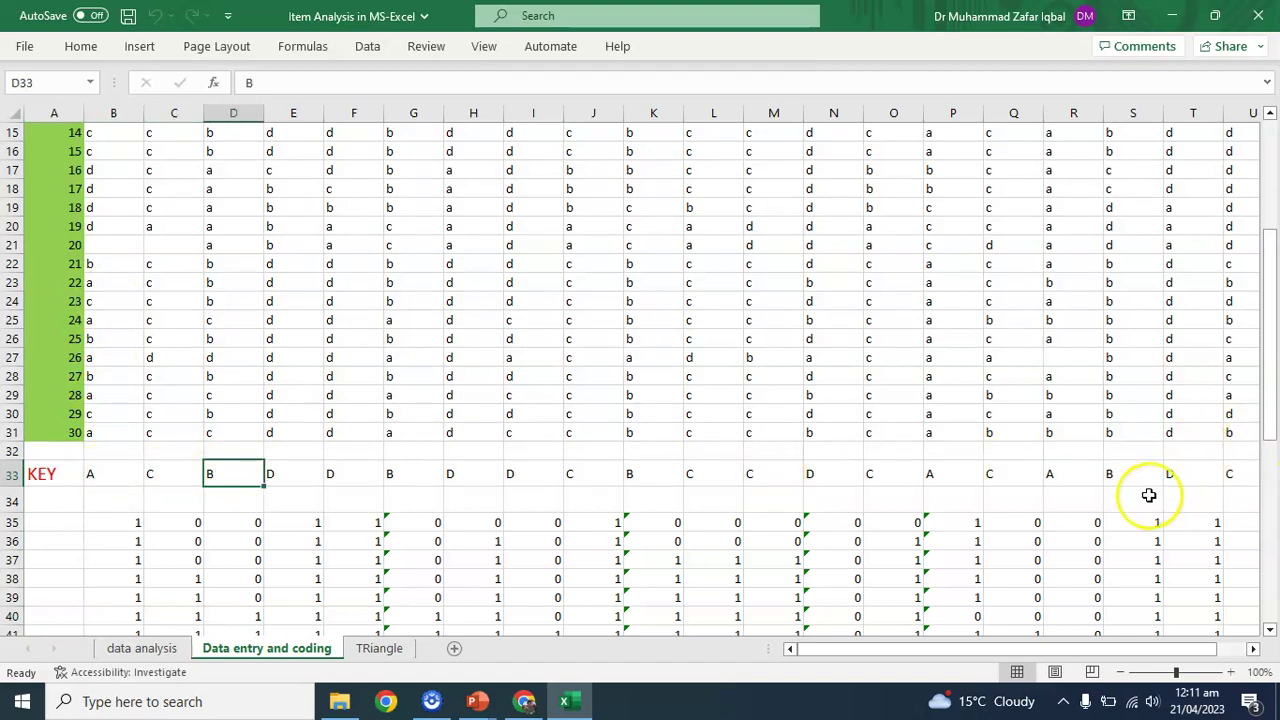
pyautogui.click(364, 524)
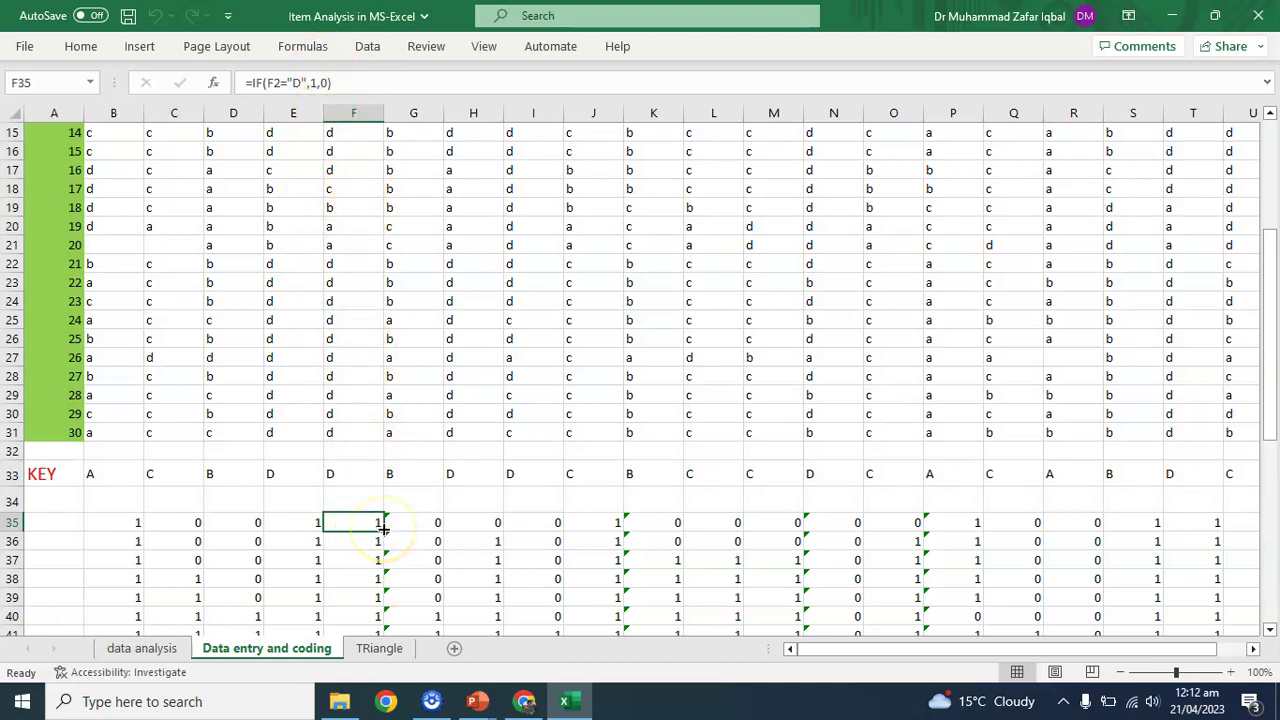
# Step: Demonstrate filling the F35 scoring formula down column F and check the copy in F36
pyautogui.moveTo(384, 529); pyautogui.dragTo(384, 529)
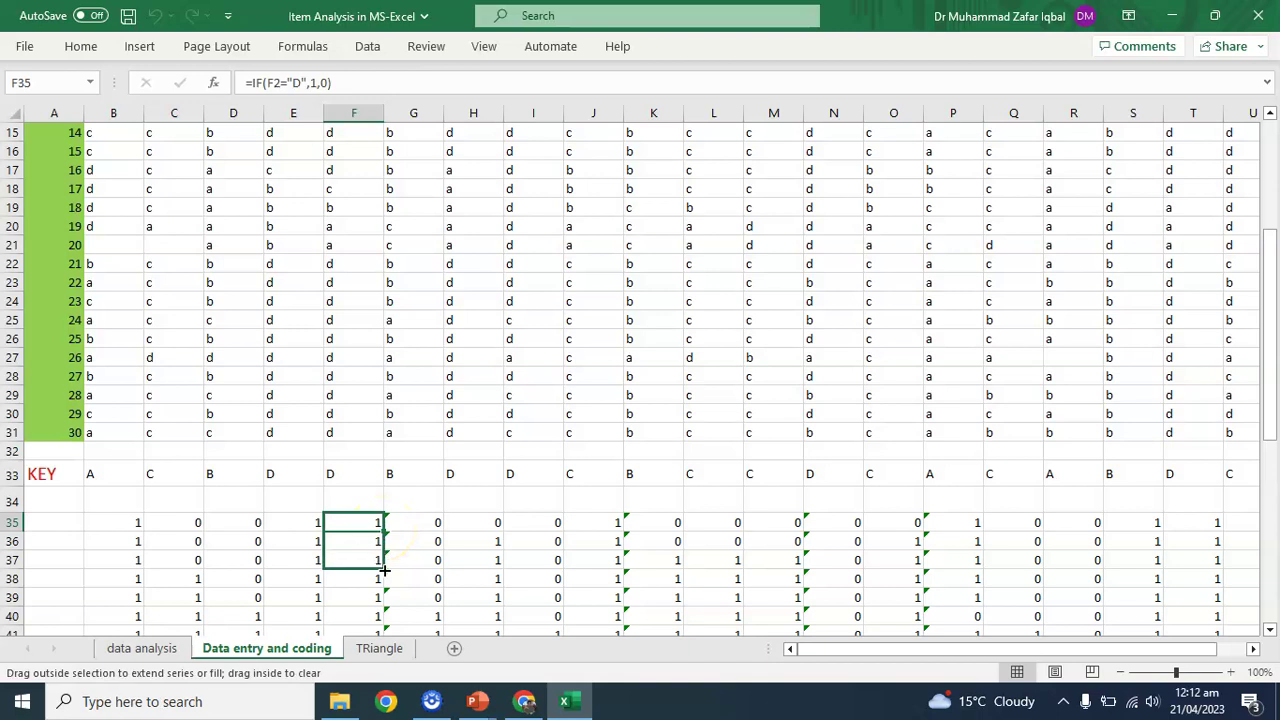
pyautogui.moveTo(384, 583); pyautogui.dragTo(381, 556)
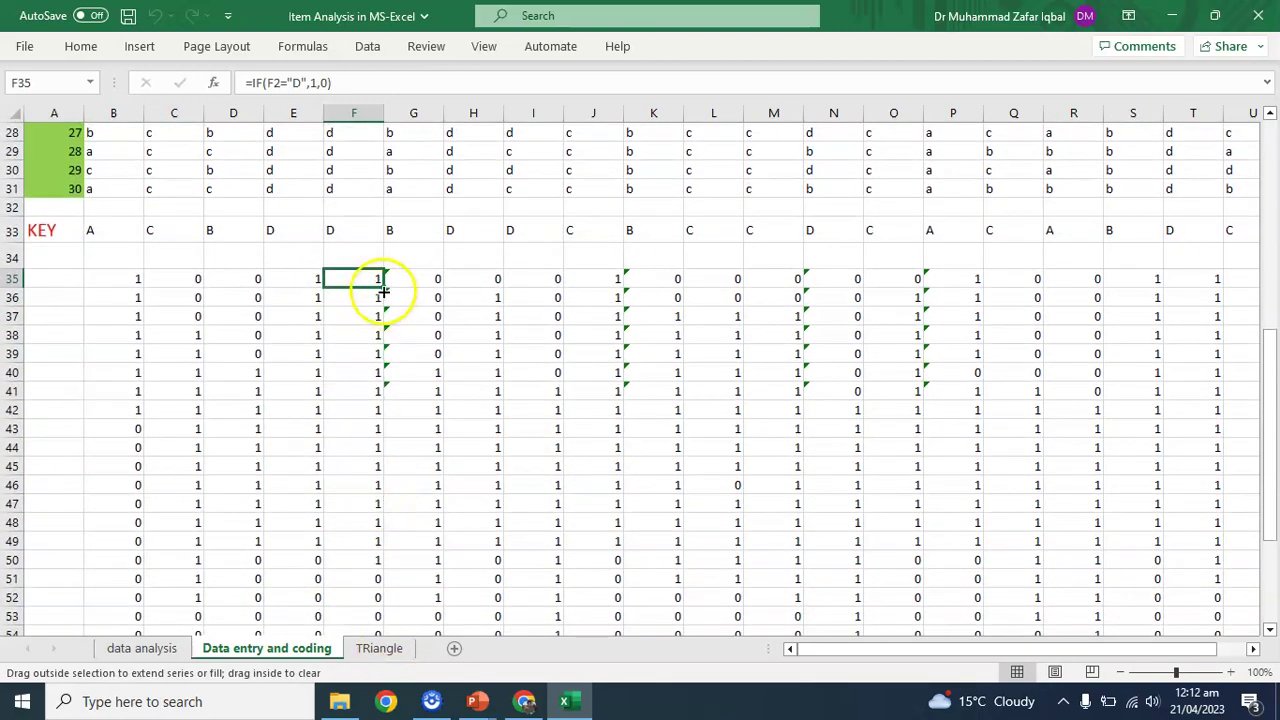
pyautogui.moveTo(381, 556); pyautogui.dragTo(384, 291)
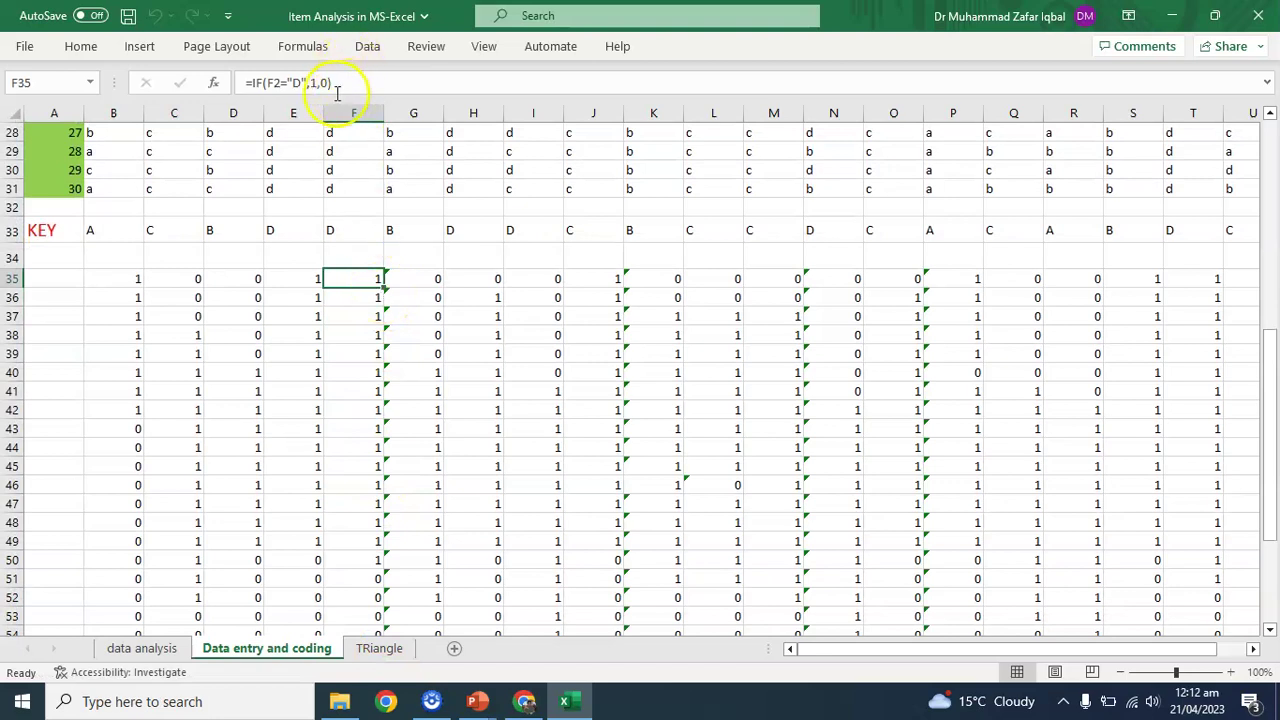
pyautogui.click(362, 292)
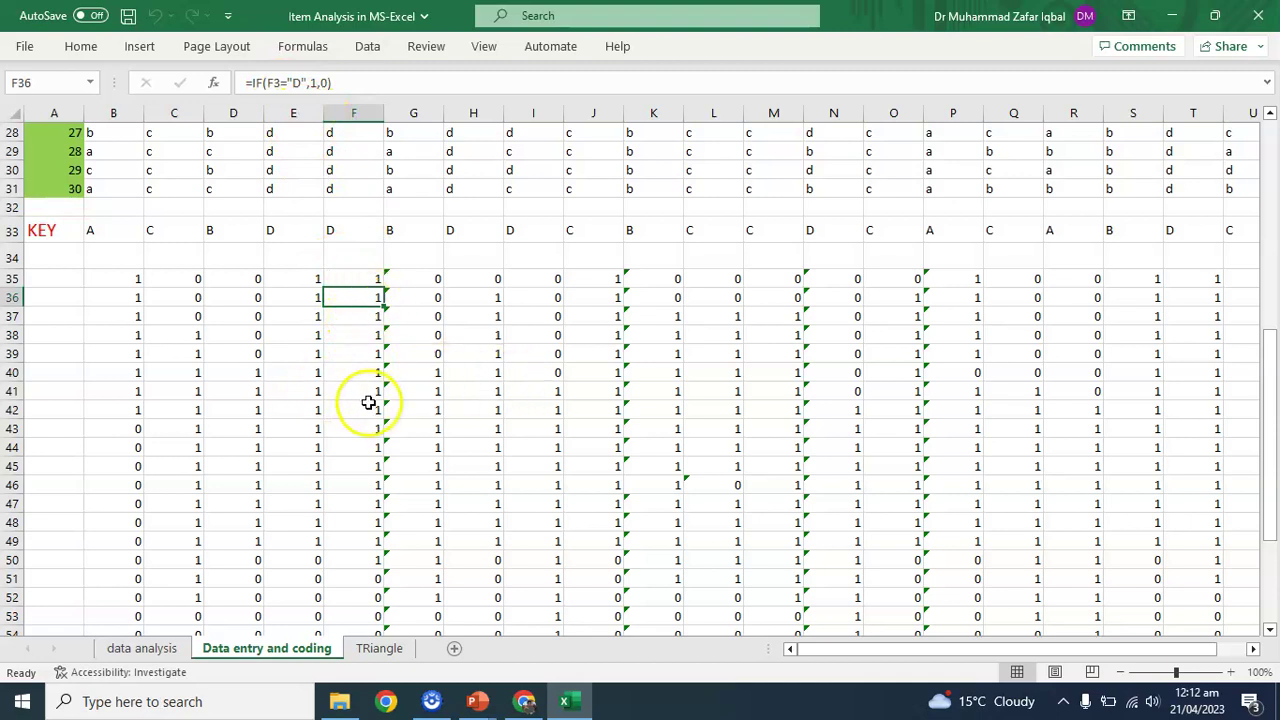
# Step: Review the key-matching scoring formulas in G35 through J35, such as =IF(J2="C",1,0)
pyautogui.click(424, 280)
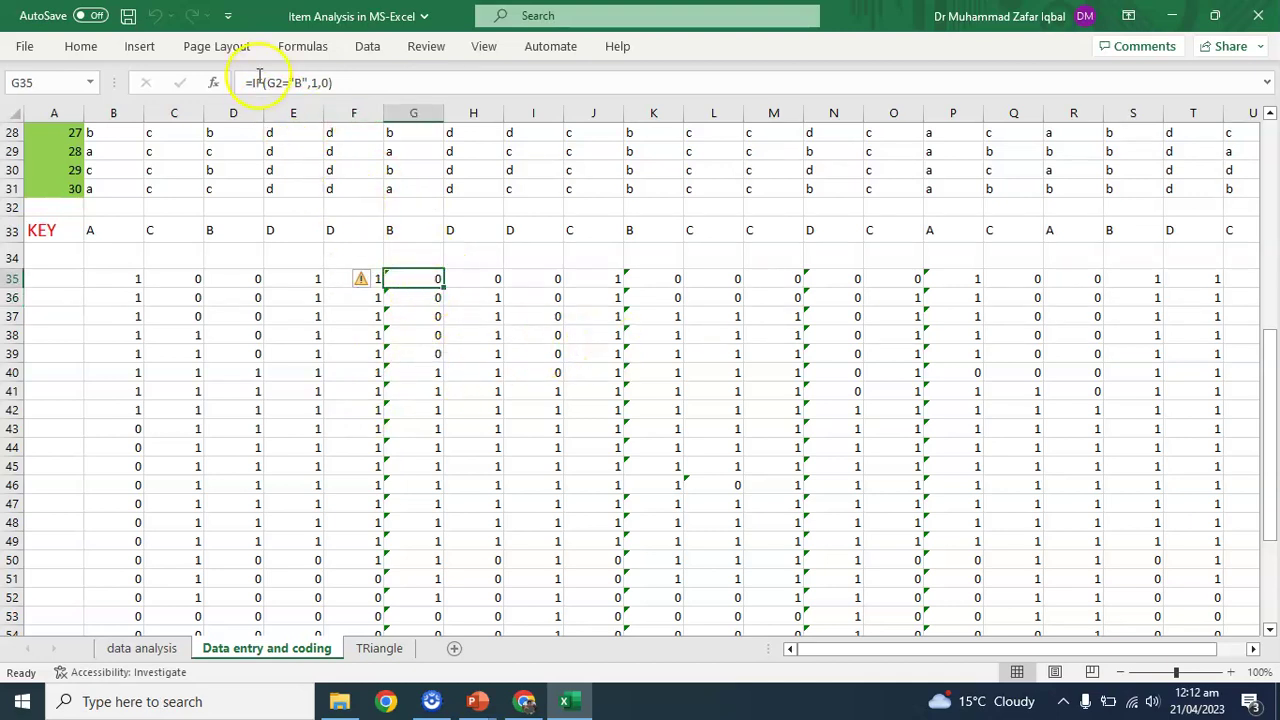
pyautogui.click(469, 284)
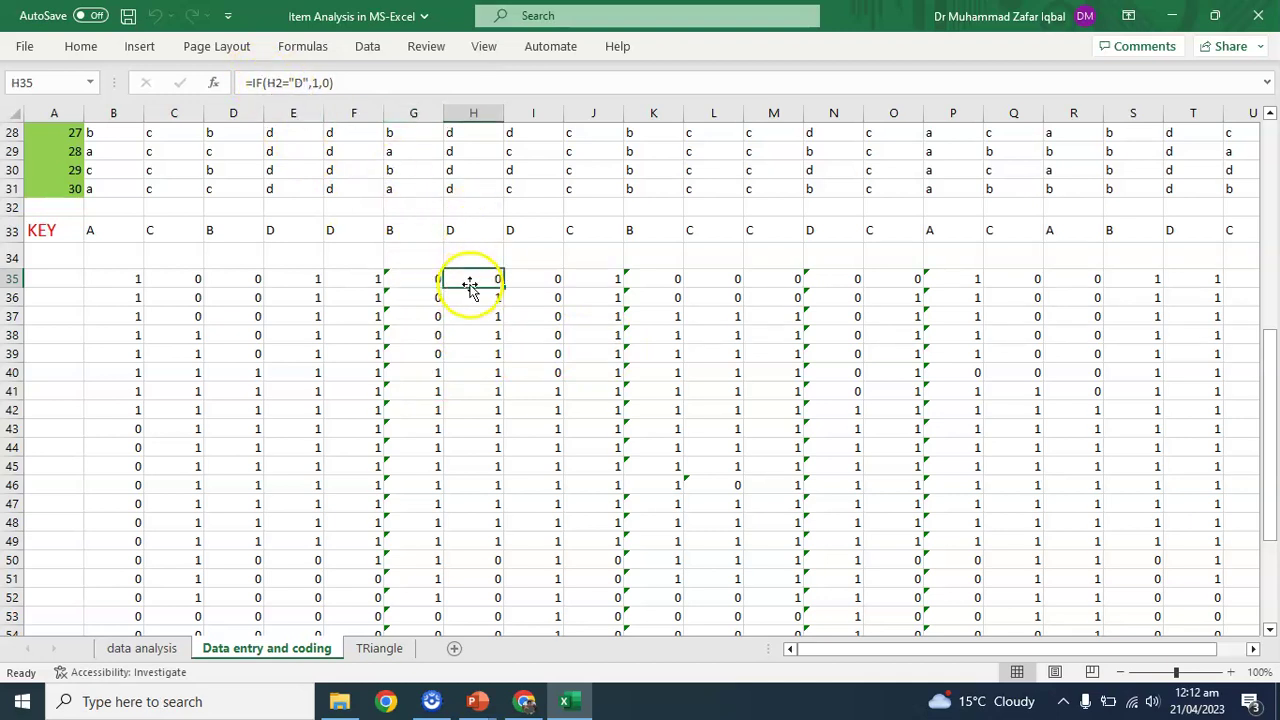
pyautogui.click(548, 280)
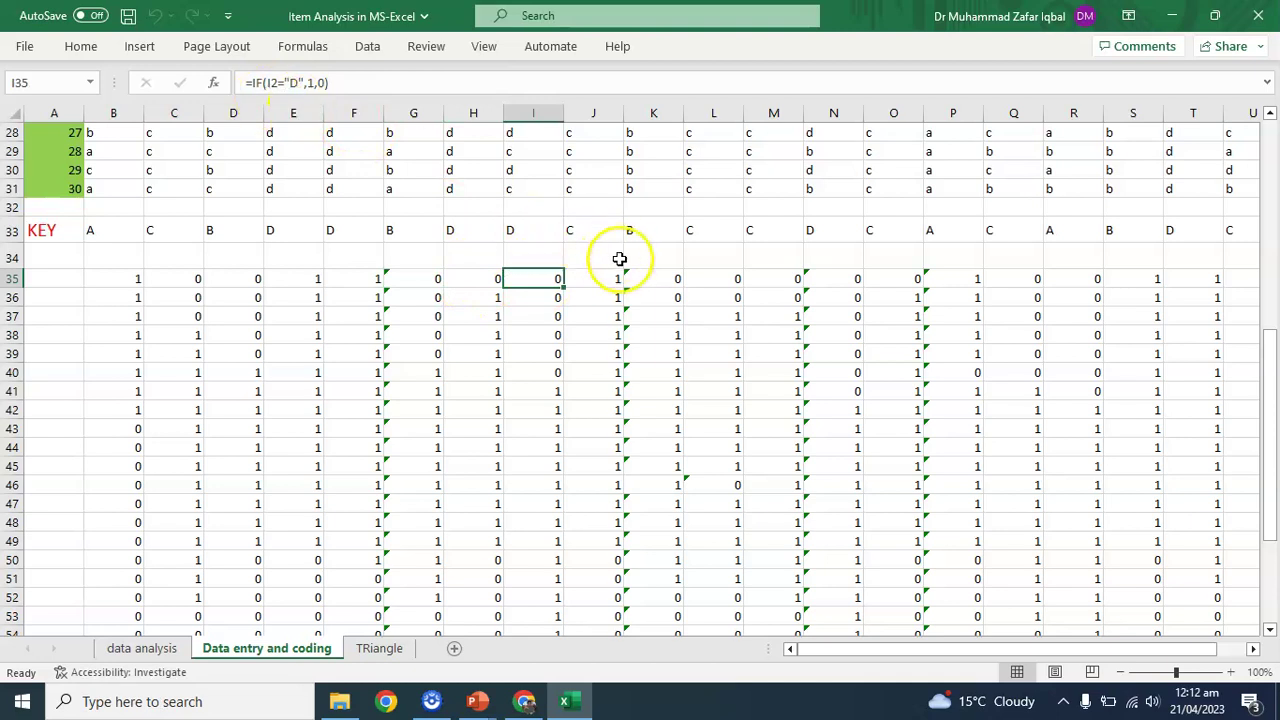
pyautogui.click(599, 276)
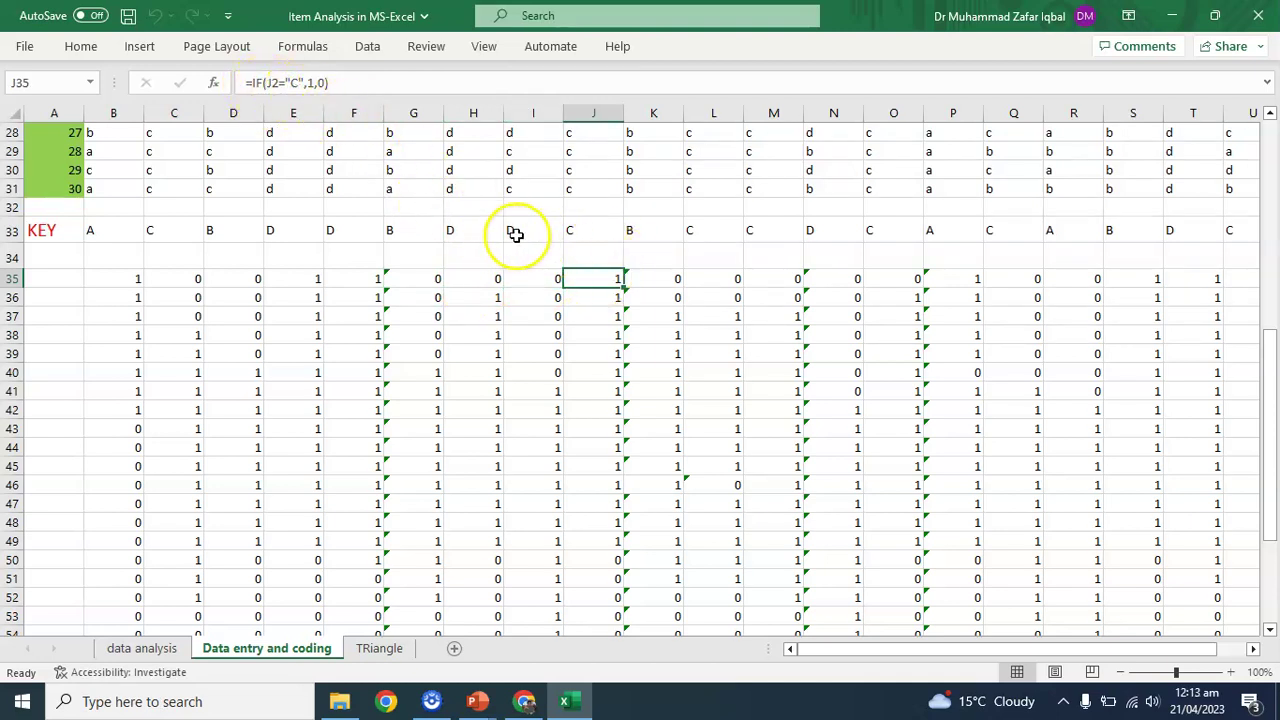
pyautogui.click(294, 84)
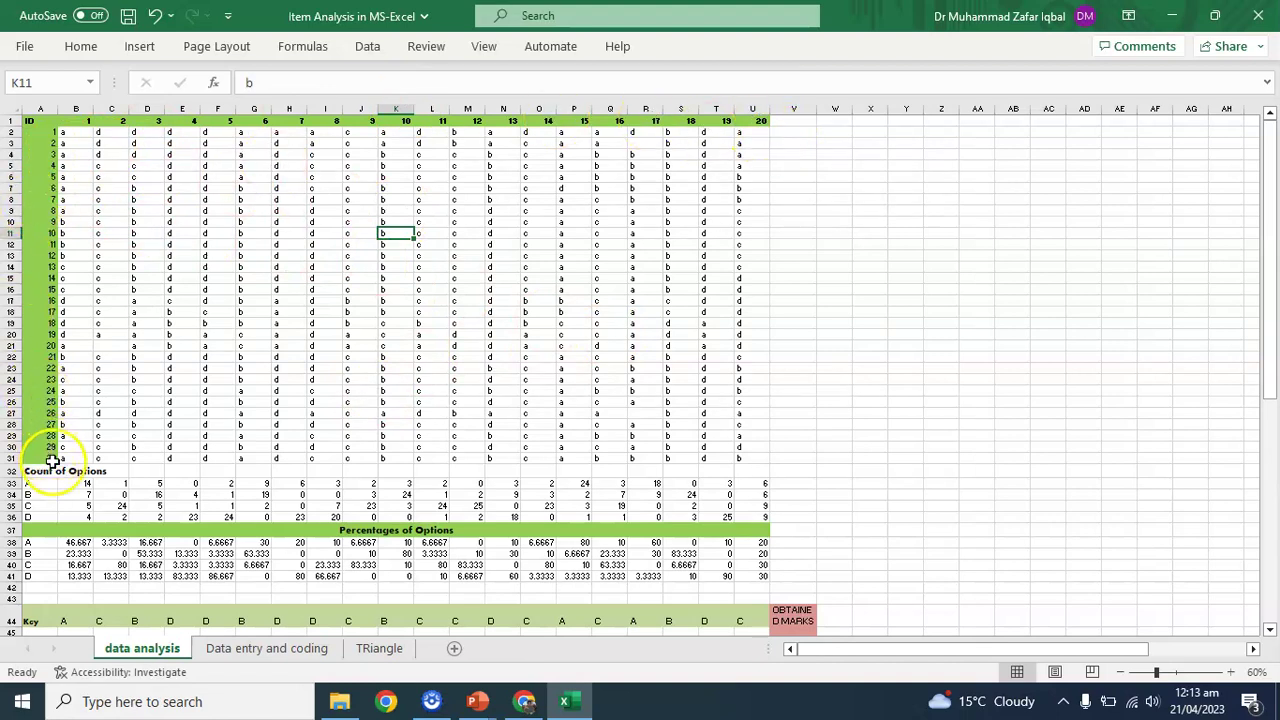
pyautogui.moveTo(1272, 283); pyautogui.dragTo(1265, 342)
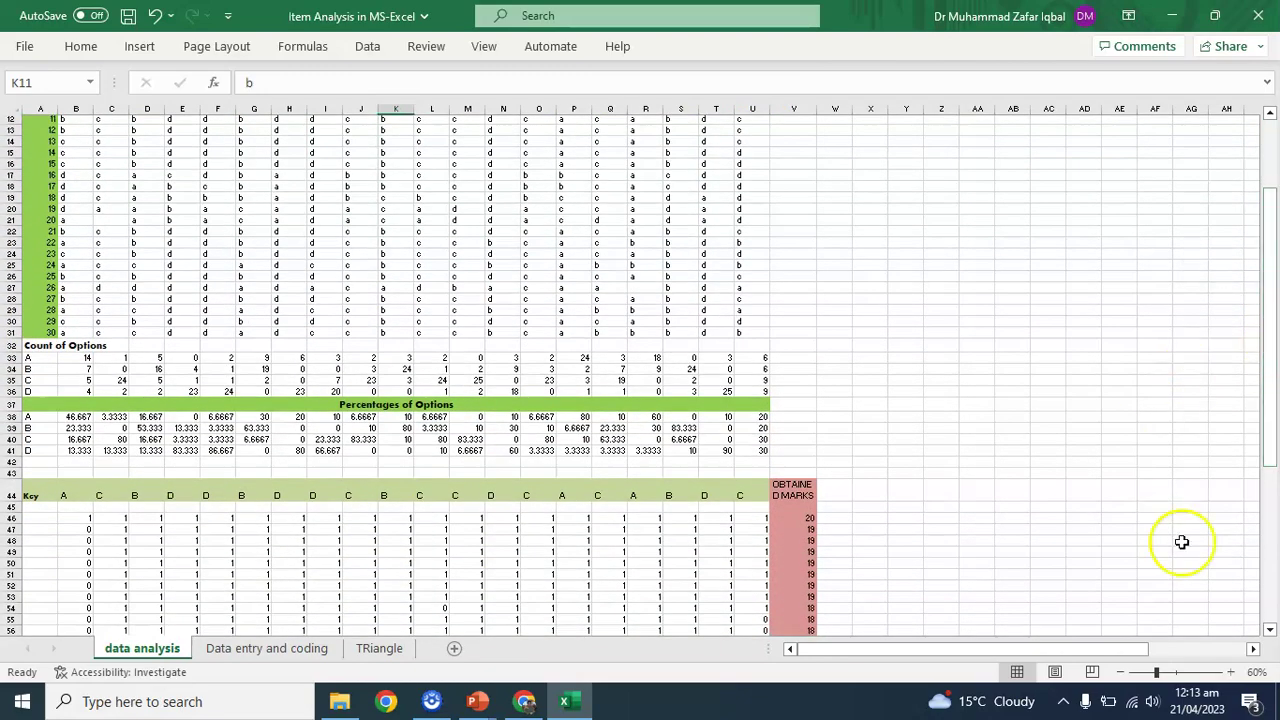
pyautogui.click(1232, 673)
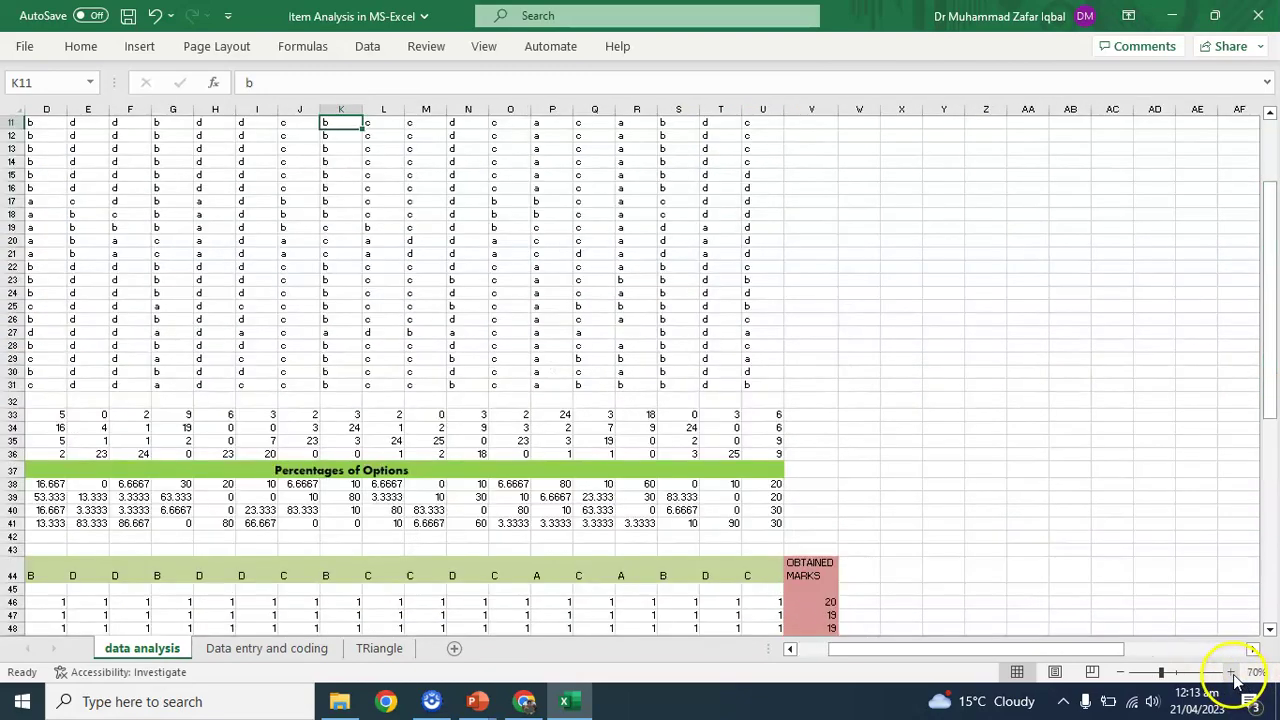
pyautogui.click(1232, 673)
pyautogui.moveTo(971, 651); pyautogui.dragTo(858, 658)
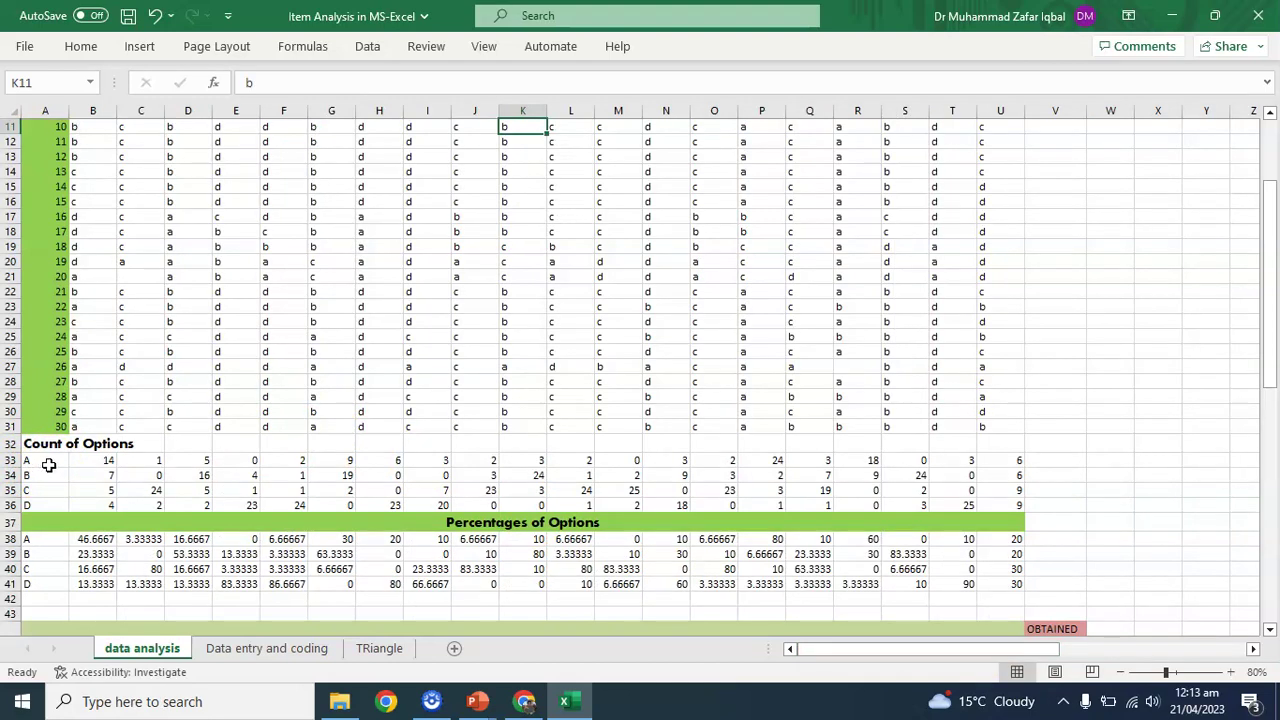
pyautogui.click(93, 111)
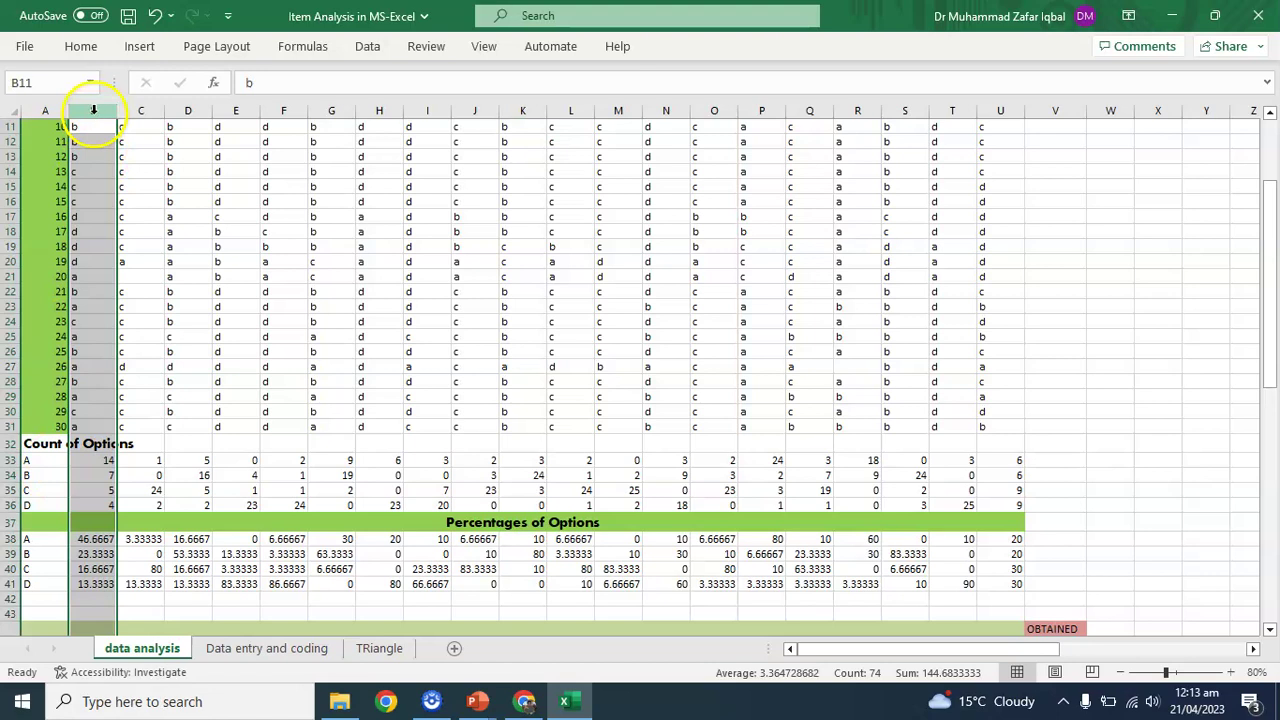
pyautogui.click(42, 465)
pyautogui.click(90, 465)
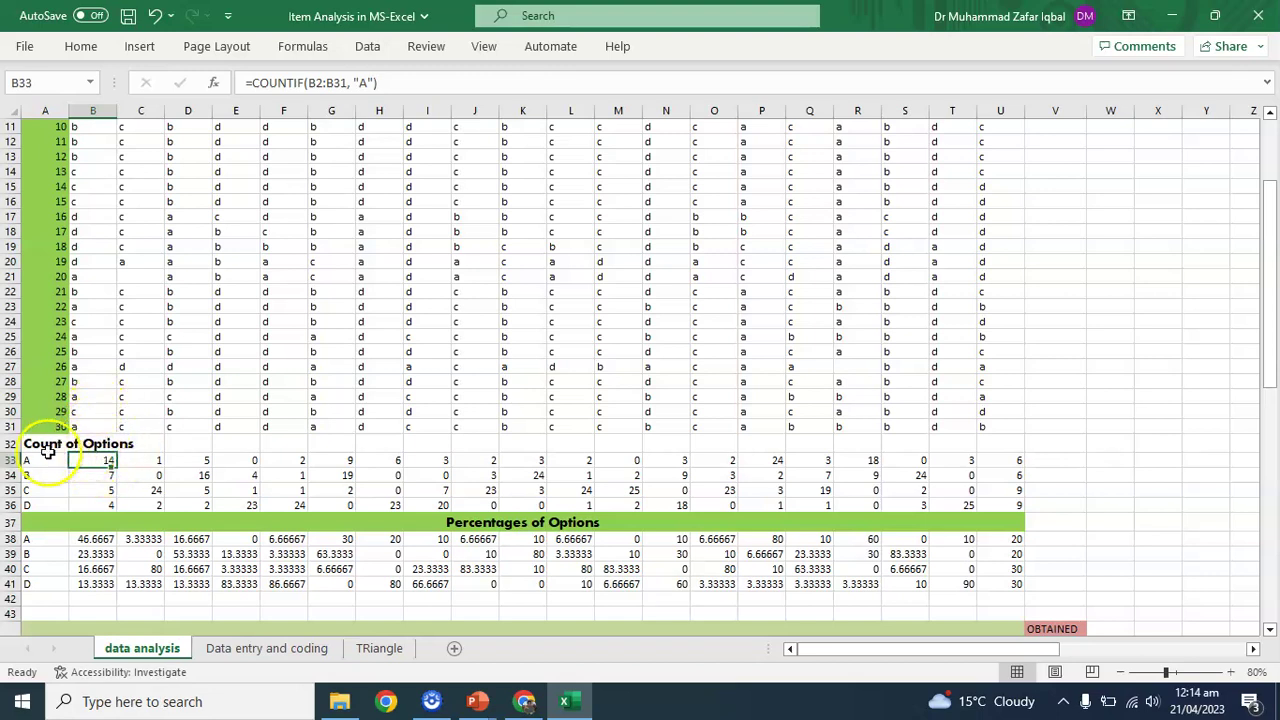
# Step: Check the COUNTIF formulas counting options B, C, D and item two's A, then scroll to the percentages table
pyautogui.click(86, 475)
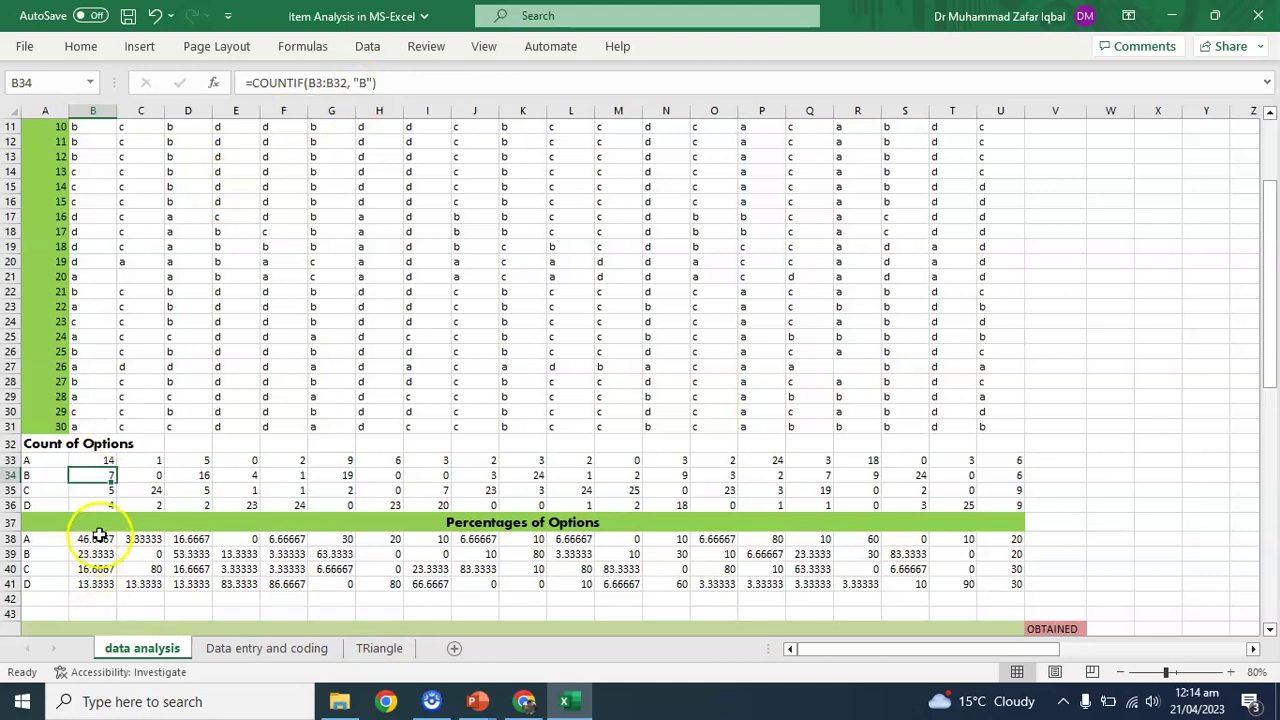
pyautogui.click(102, 490)
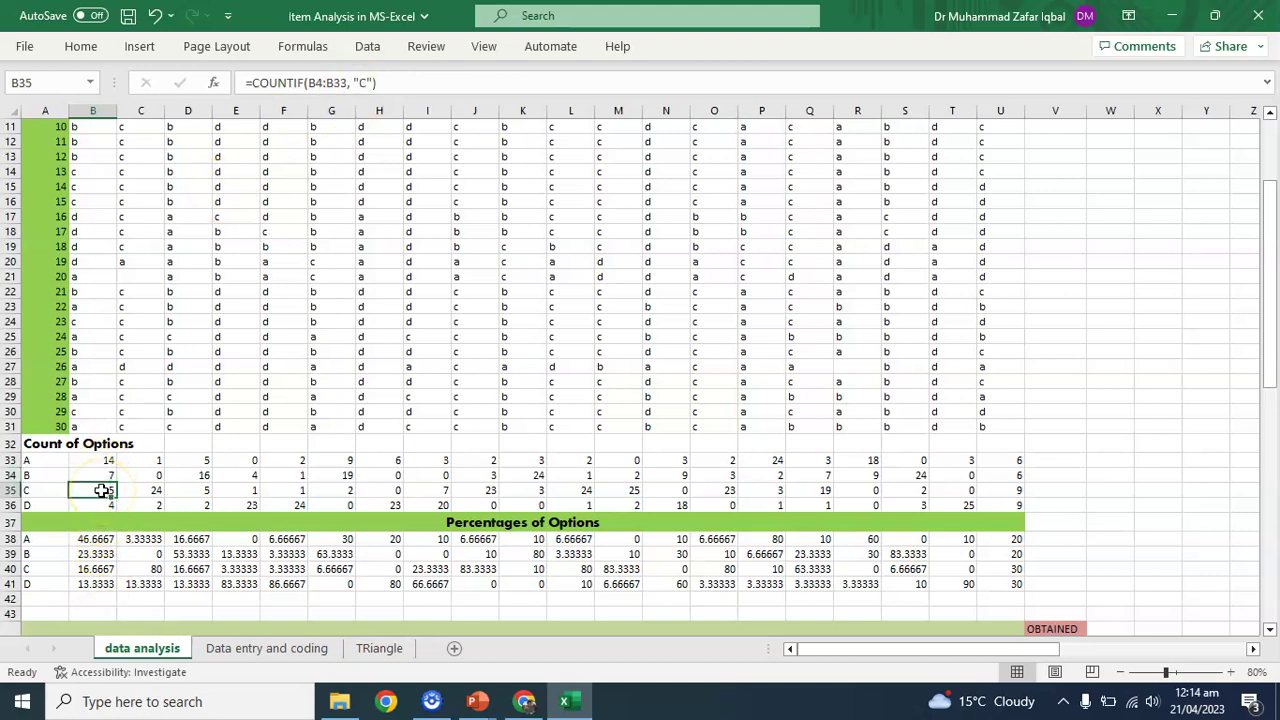
pyautogui.click(101, 505)
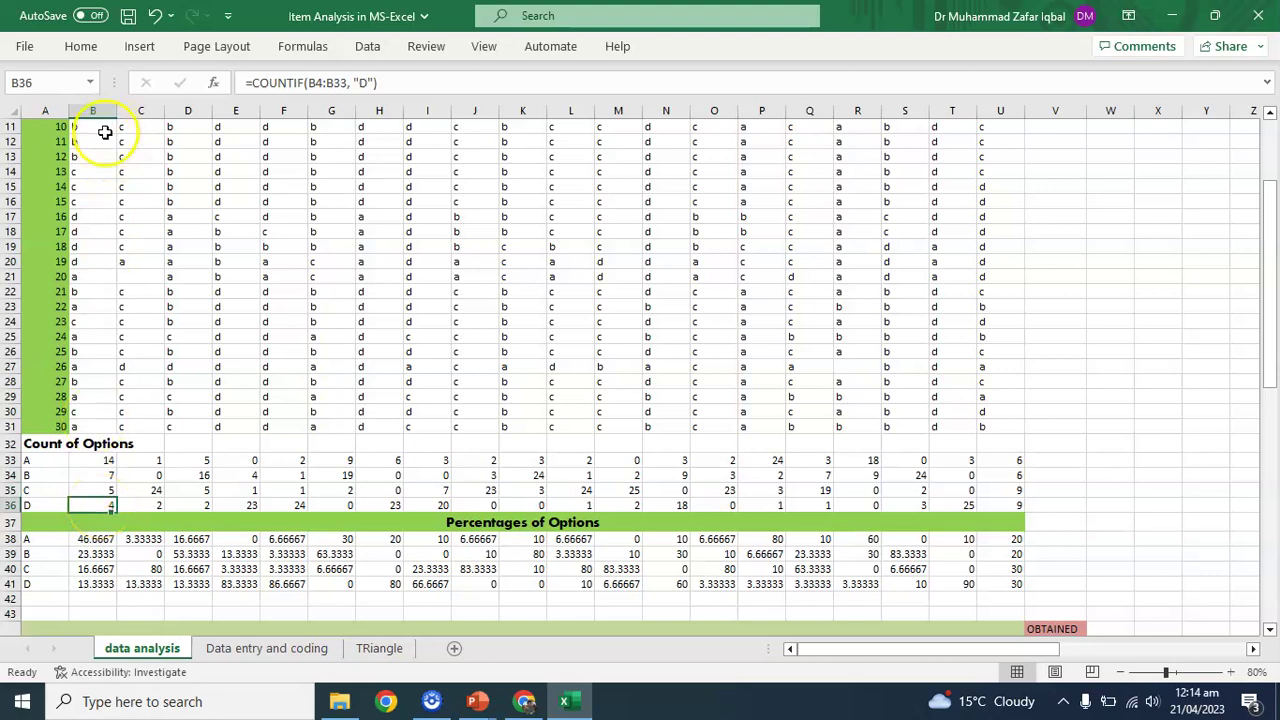
pyautogui.click(144, 462)
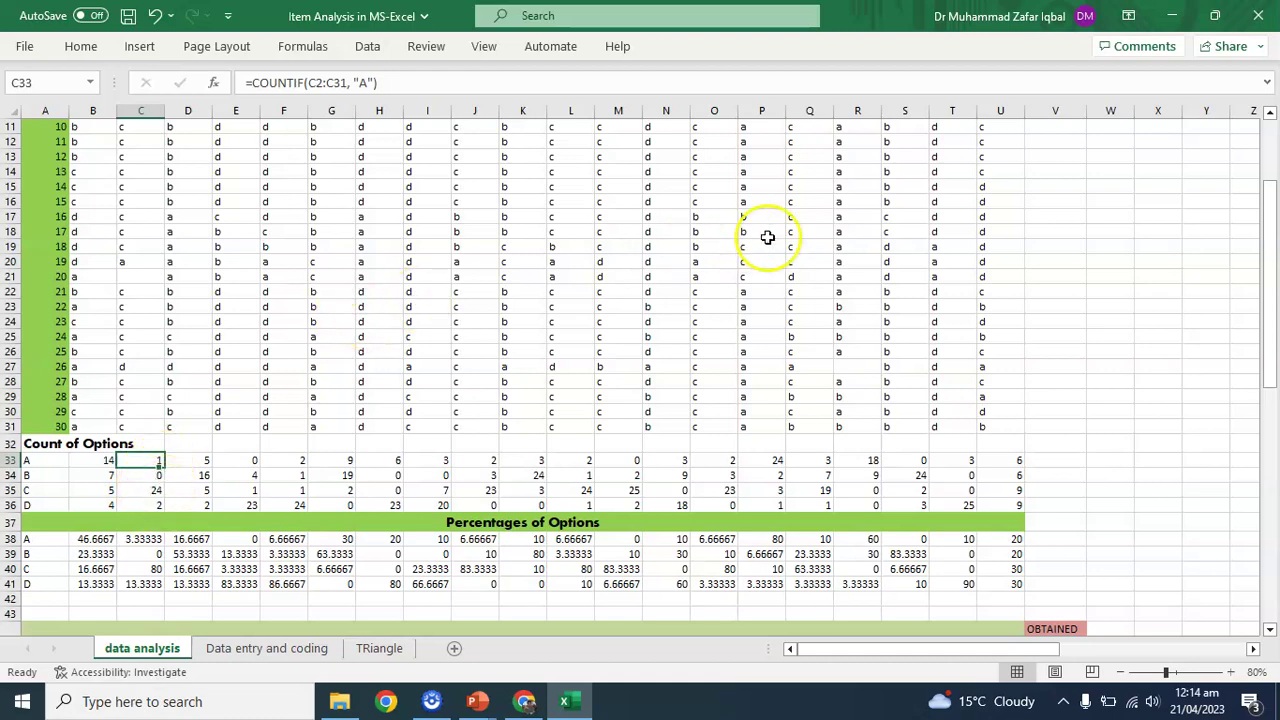
pyautogui.moveTo(1271, 282); pyautogui.dragTo(1272, 335)
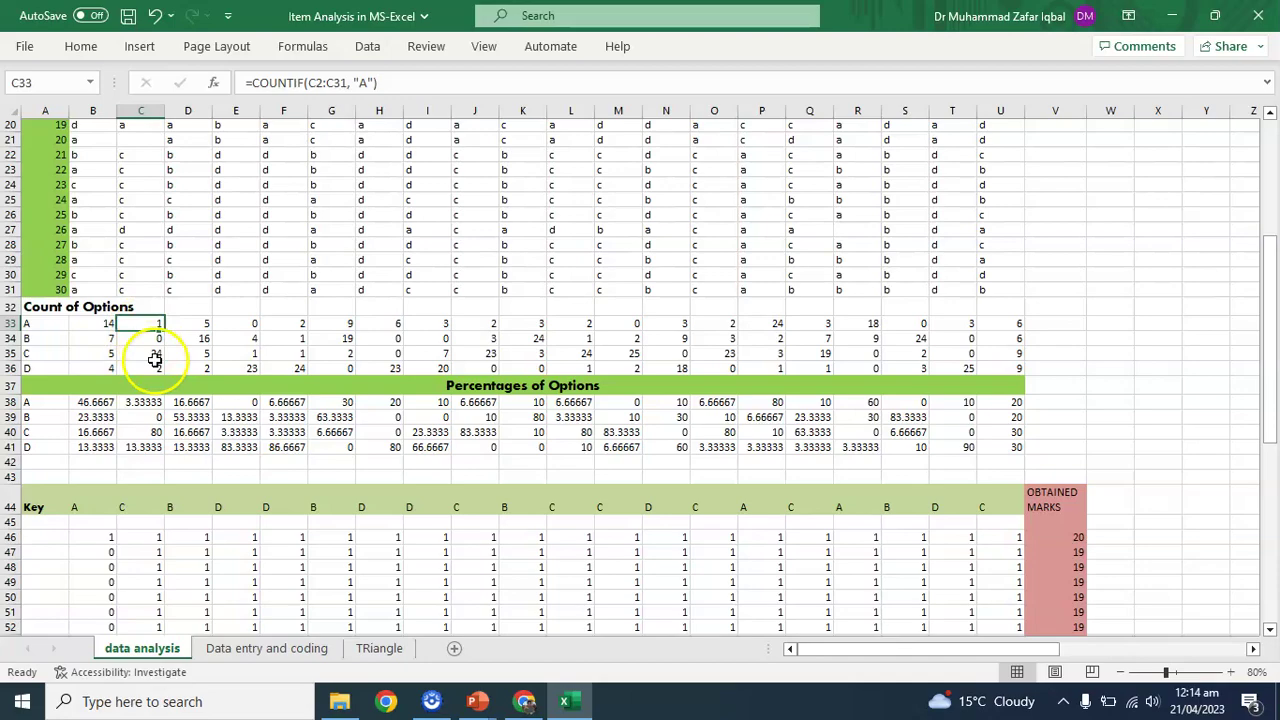
pyautogui.moveTo(1268, 300); pyautogui.dragTo(1268, 343)
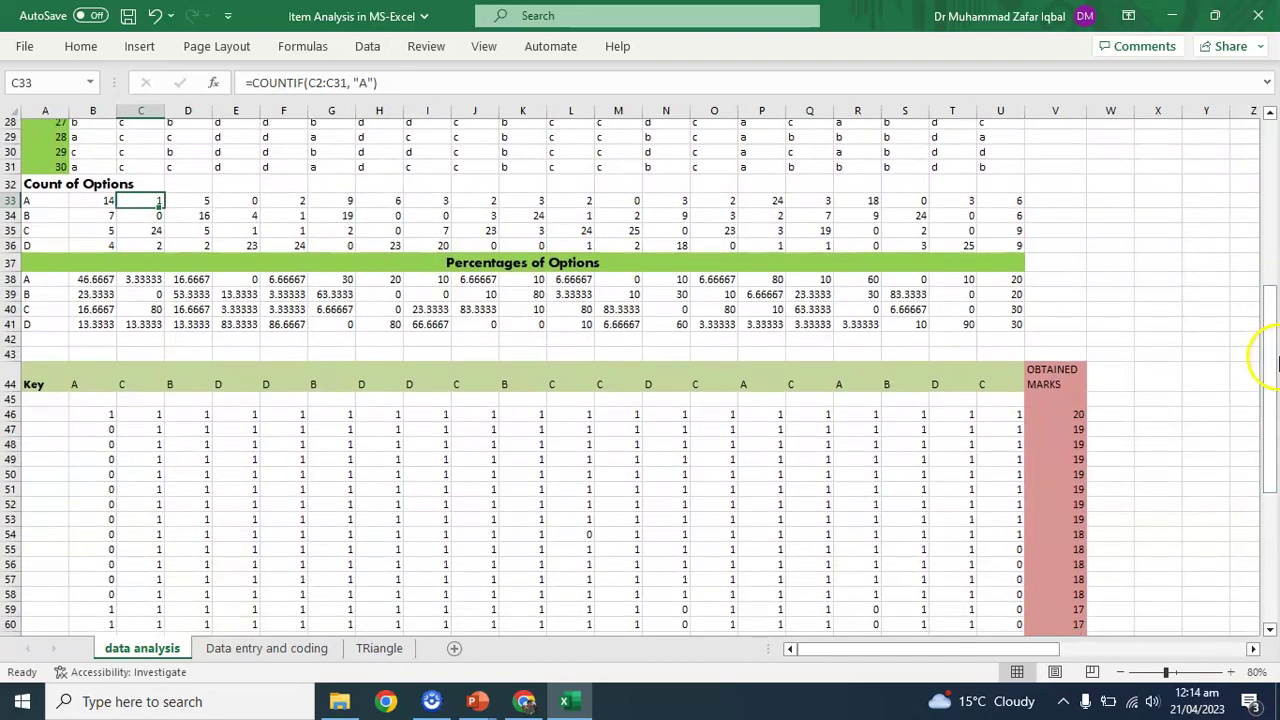
# Step: Compare item one's option A percentage formula in B38 with its count in B33, then scroll to row 44
pyautogui.click(93, 280)
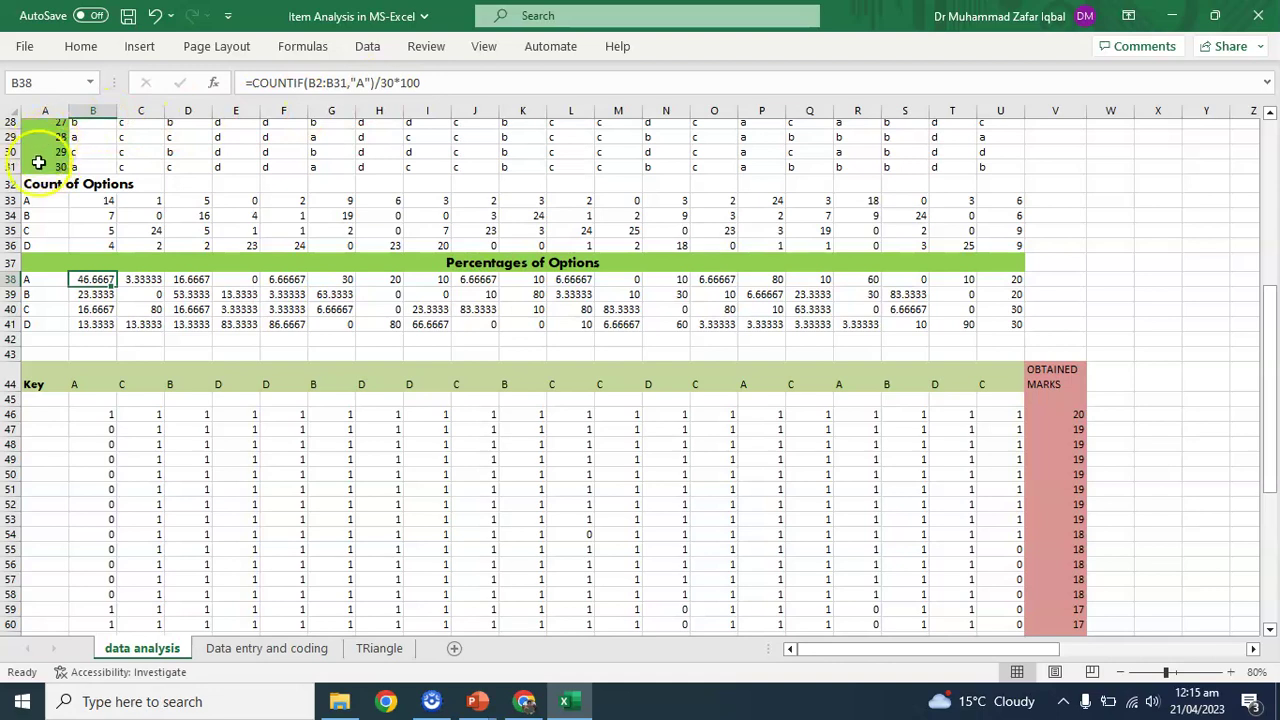
pyautogui.click(104, 201)
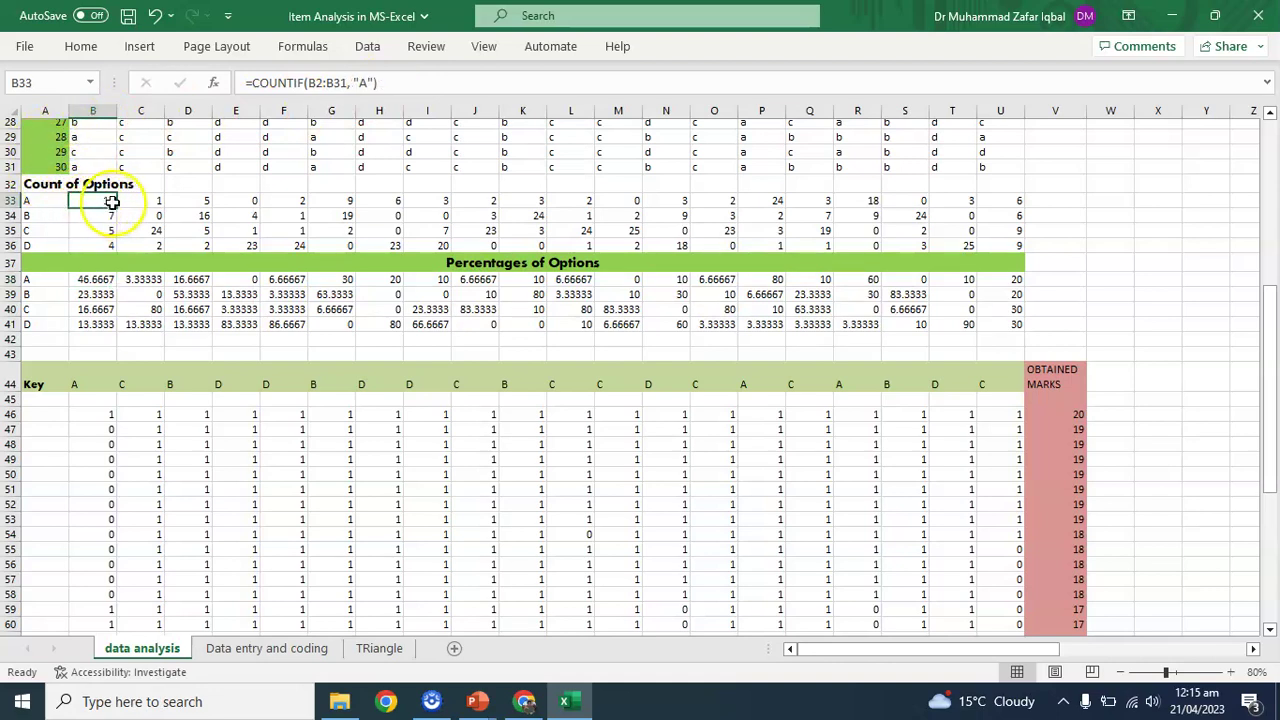
pyautogui.click(92, 281)
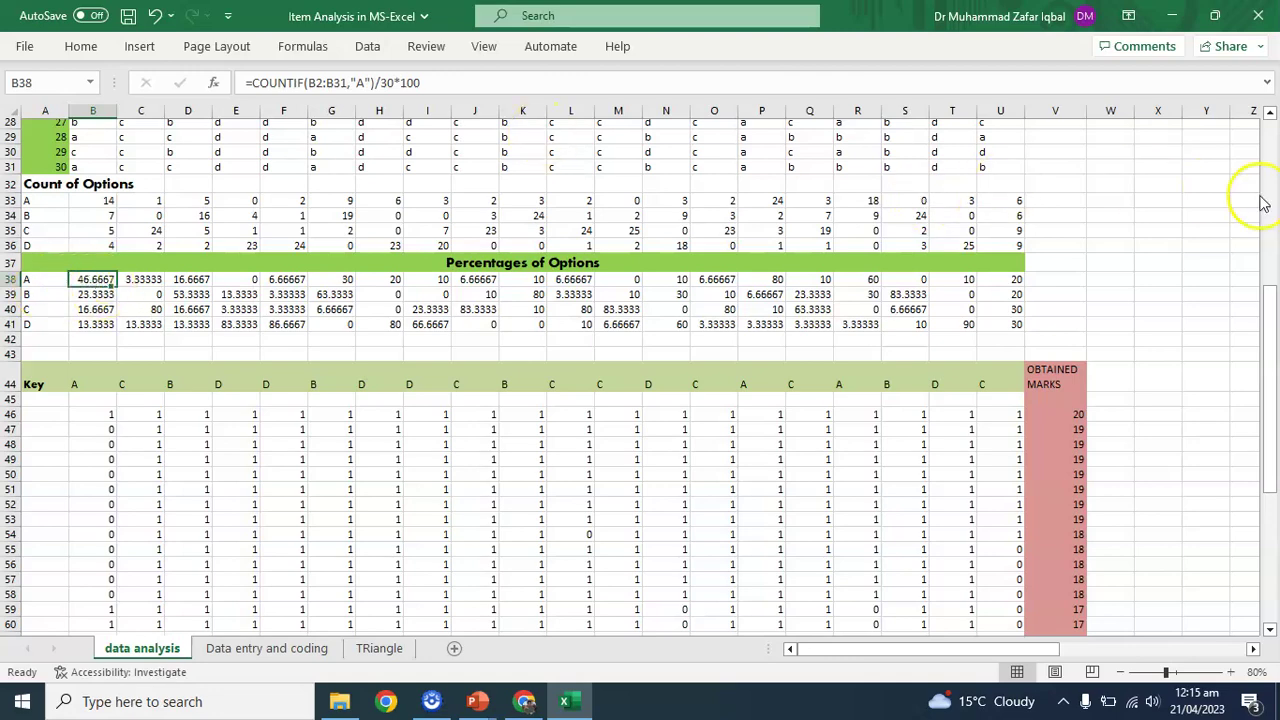
pyautogui.moveTo(1268, 300); pyautogui.dragTo(1276, 420)
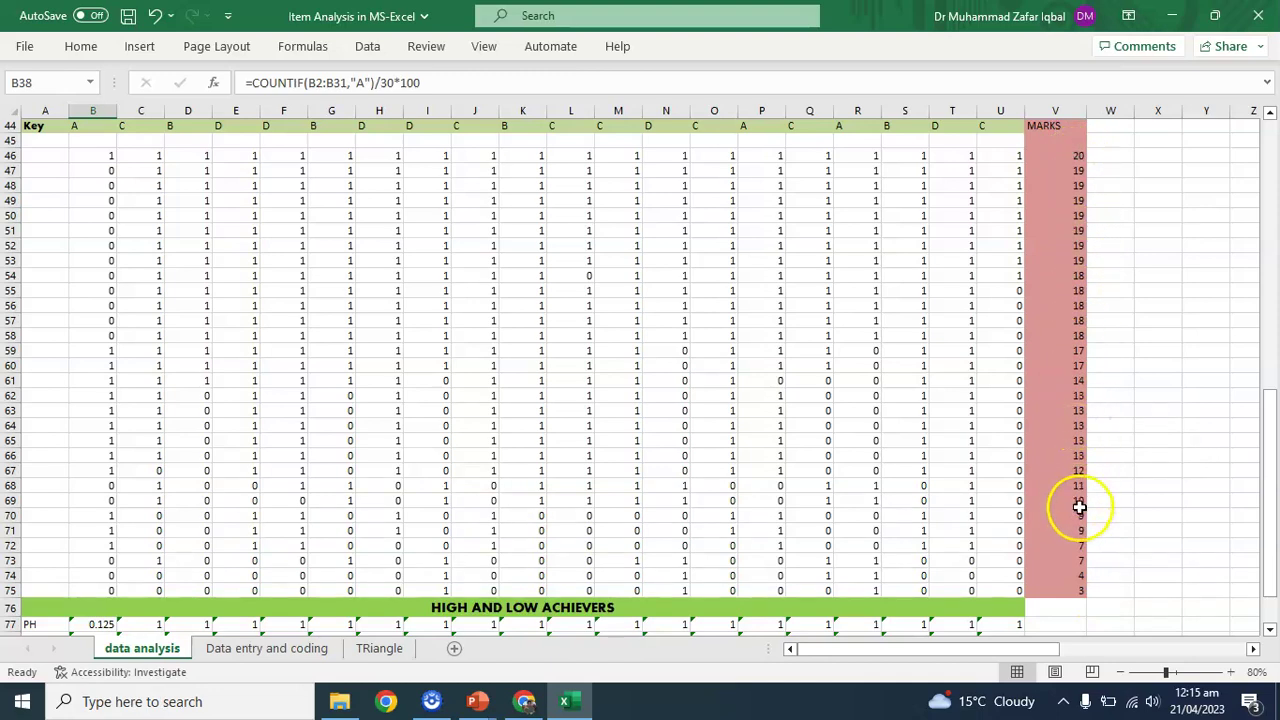
# Step: Point out the PH and PL rows and show B77's formula =SUM(B46:B53)/8 giving 0.125
pyautogui.moveTo(1270, 462); pyautogui.dragTo(1259, 500)
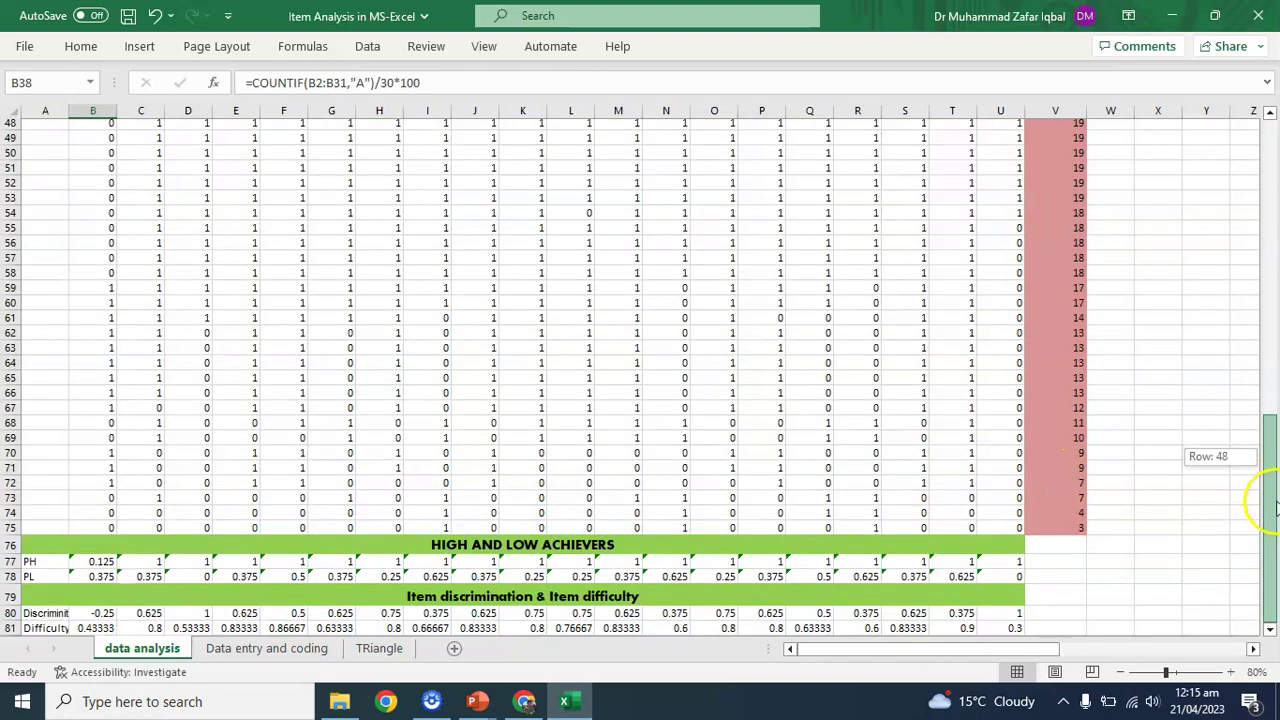
pyautogui.click(34, 563)
pyautogui.click(57, 563)
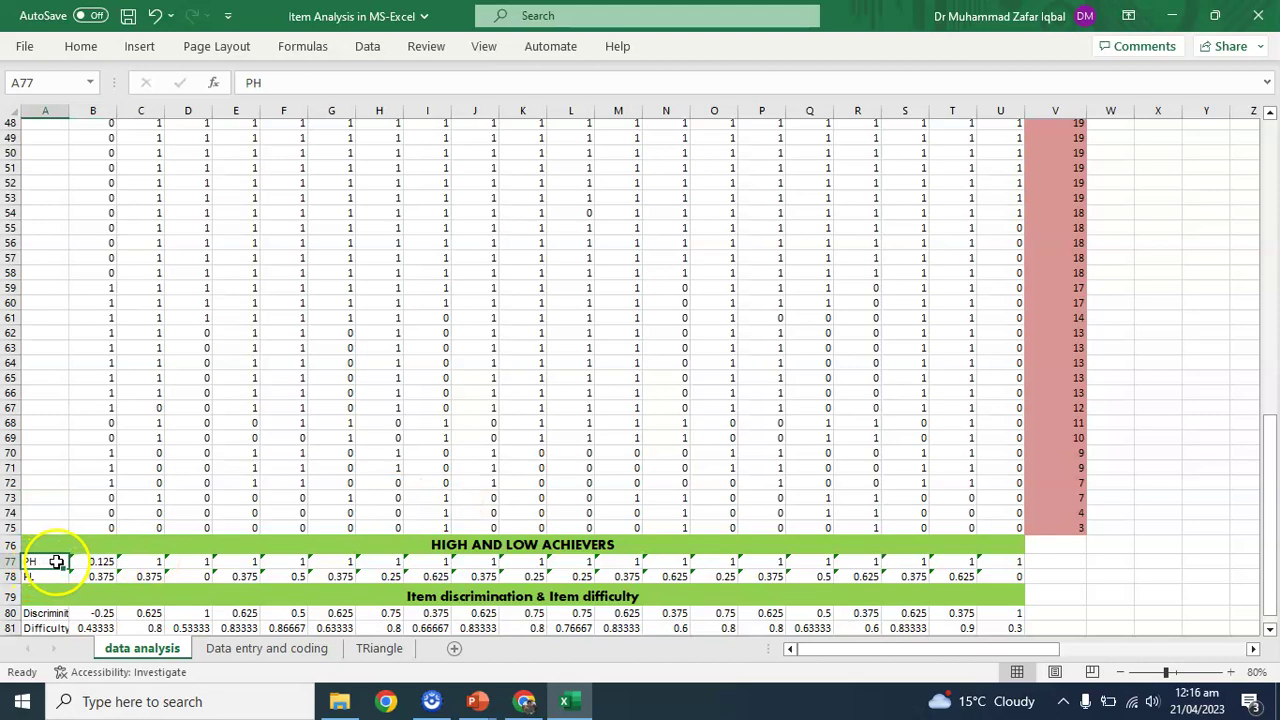
pyautogui.click(38, 578)
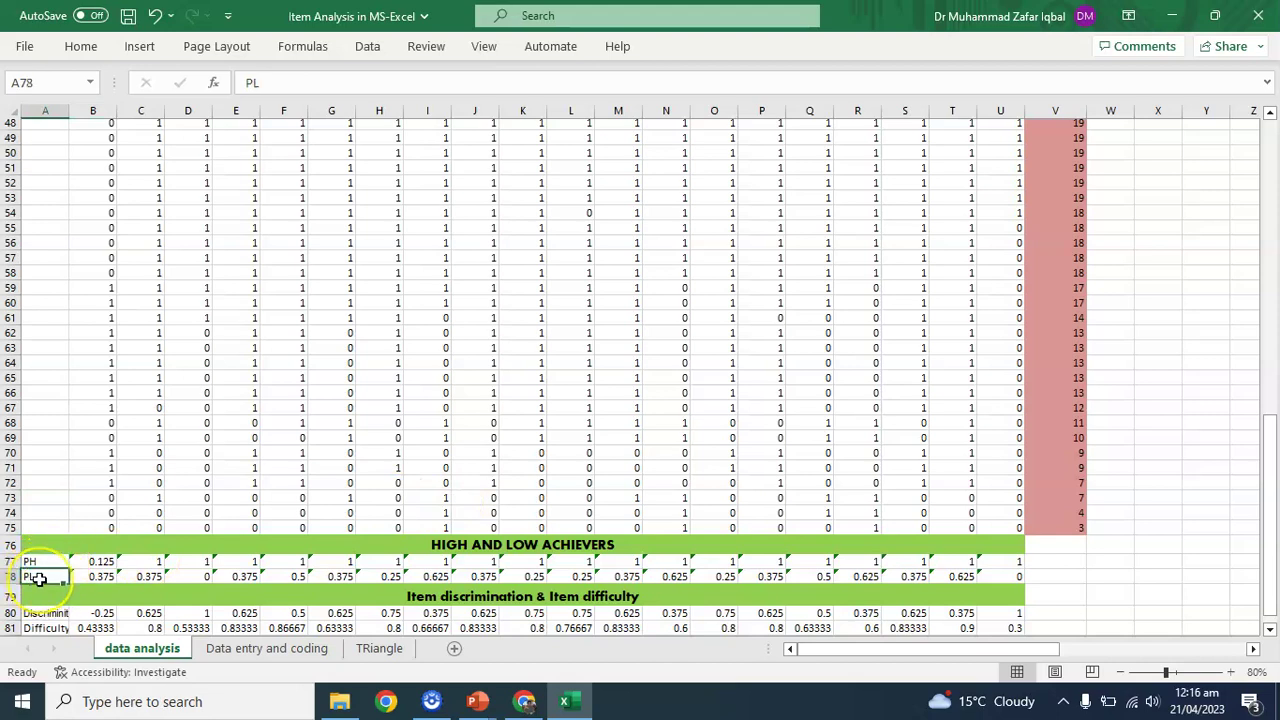
pyautogui.click(57, 577)
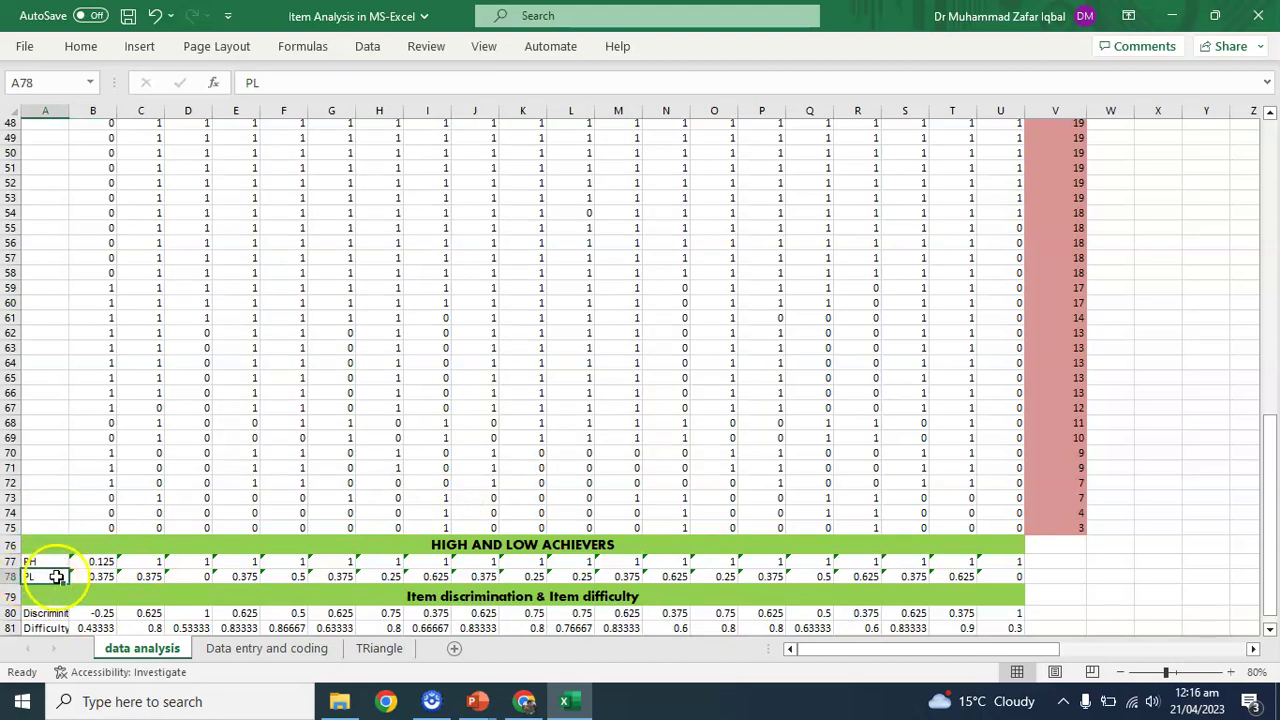
pyautogui.click(90, 562)
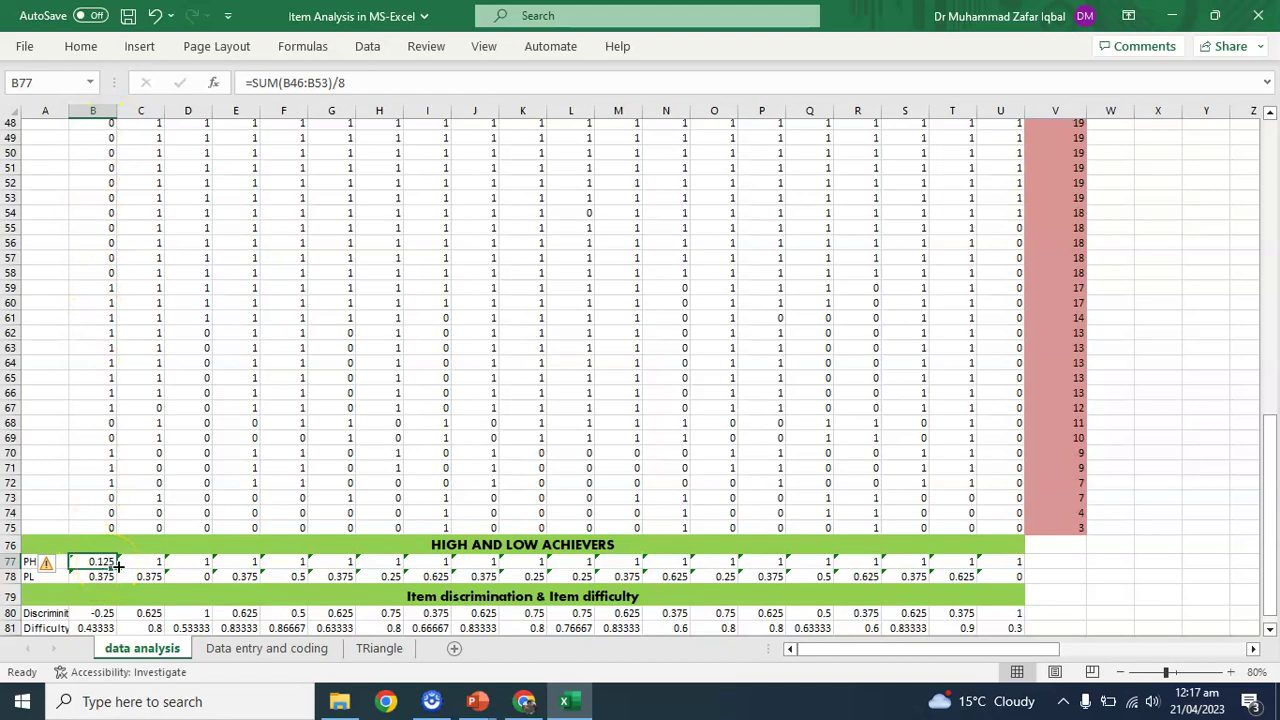
pyautogui.click(100, 580)
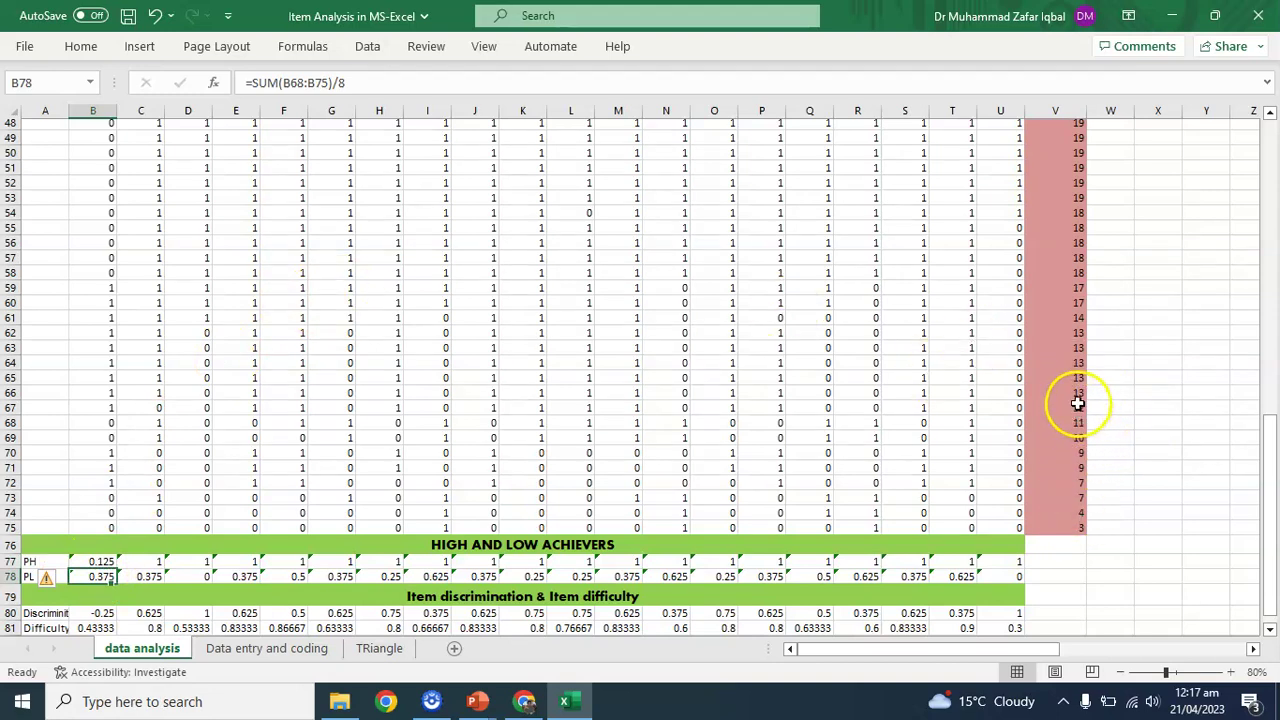
pyautogui.click(1076, 404)
pyautogui.moveTo(1076, 404); pyautogui.dragTo(1076, 527)
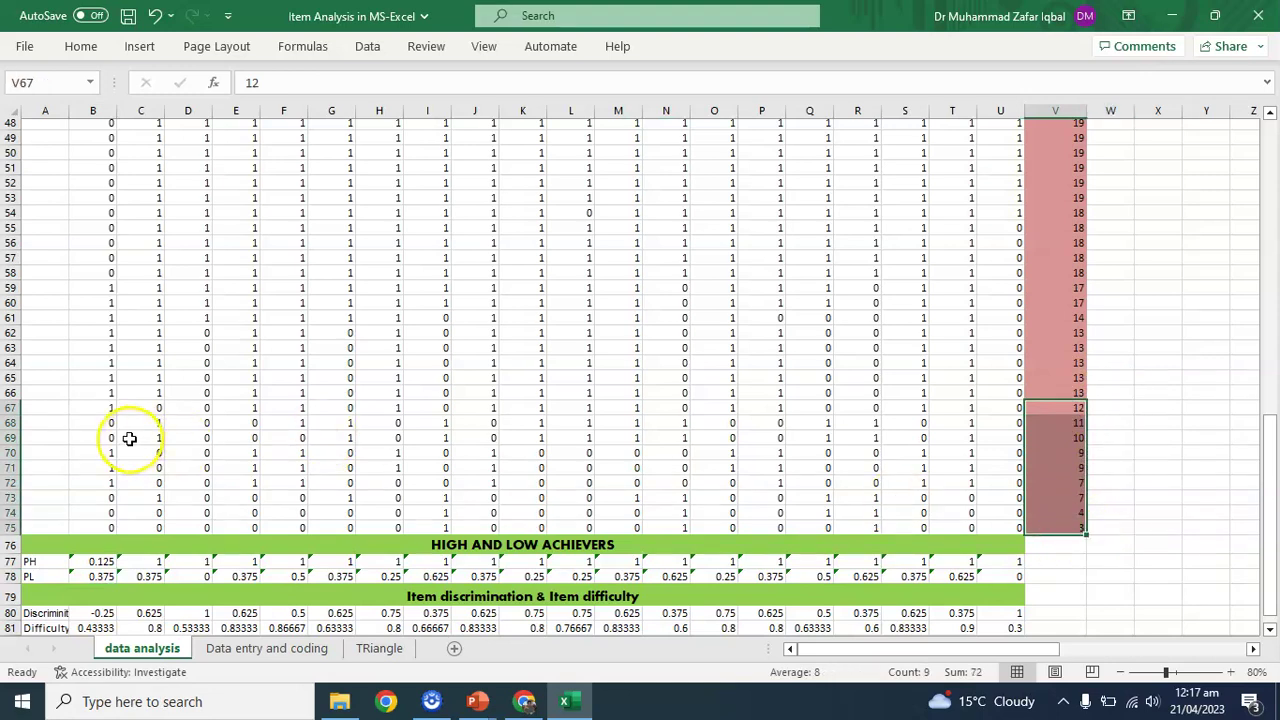
pyautogui.moveTo(100, 405); pyautogui.dragTo(108, 533)
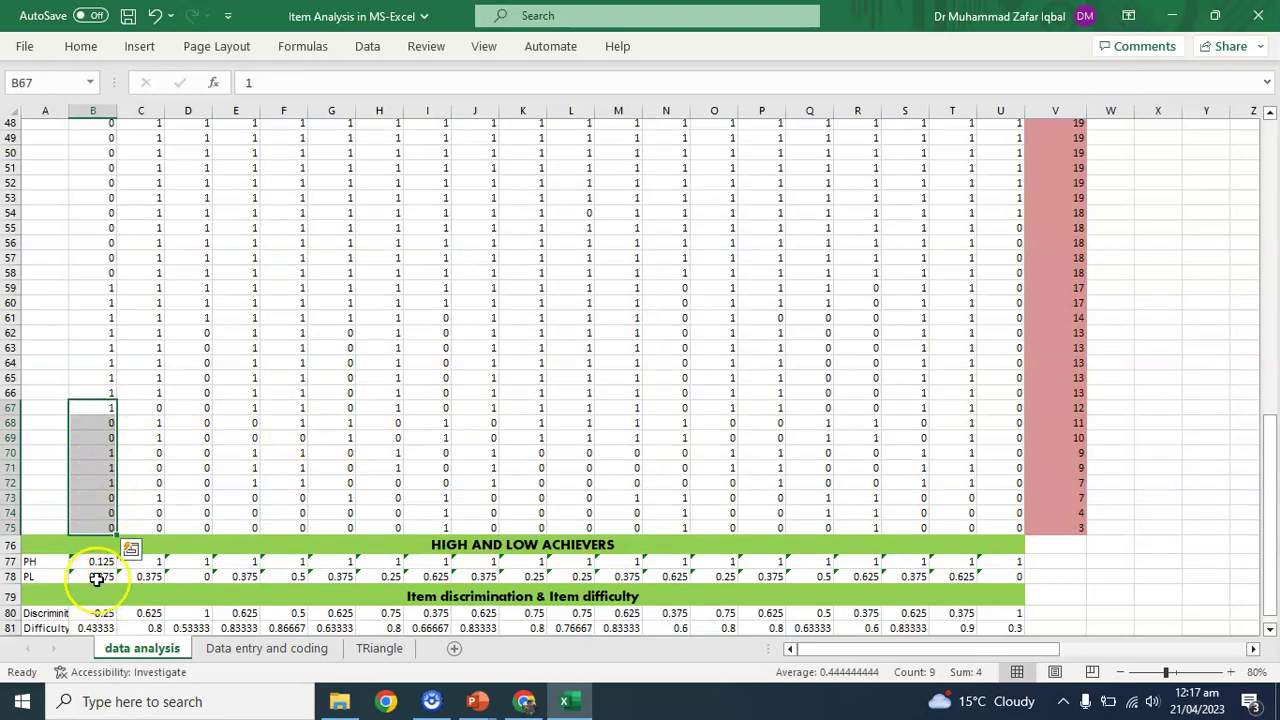
pyautogui.click(97, 578)
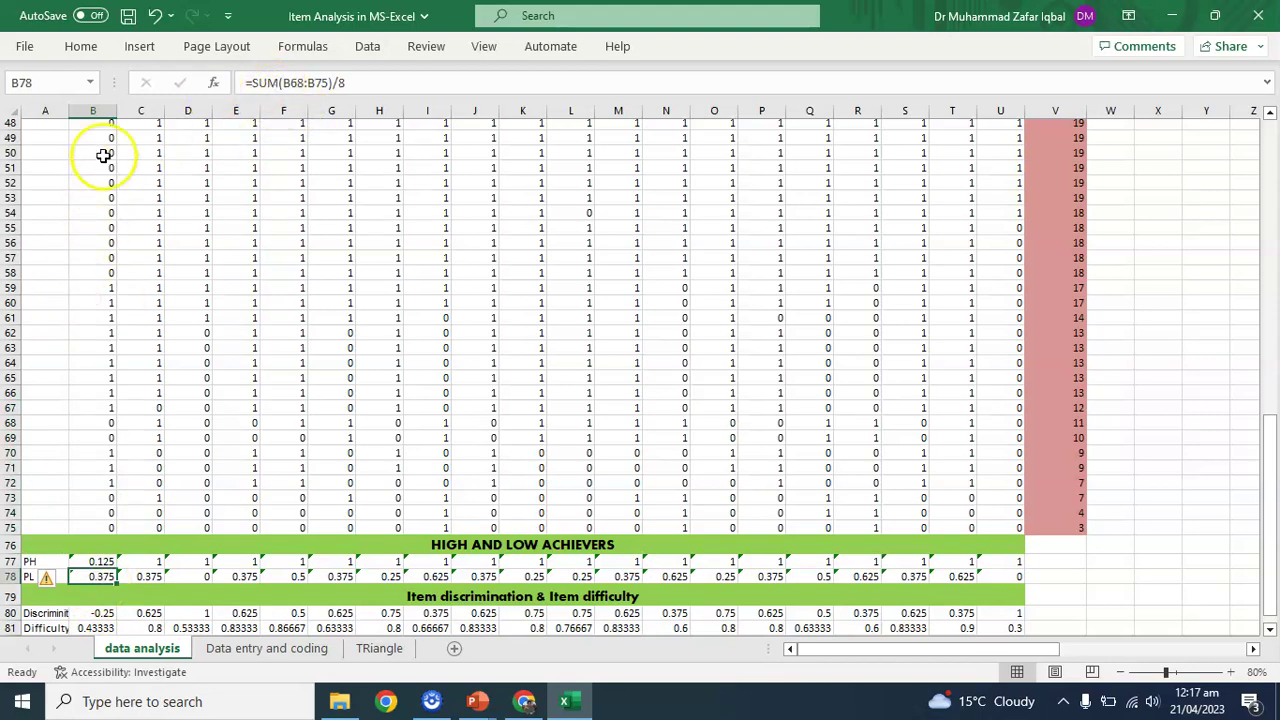
pyautogui.click(100, 113)
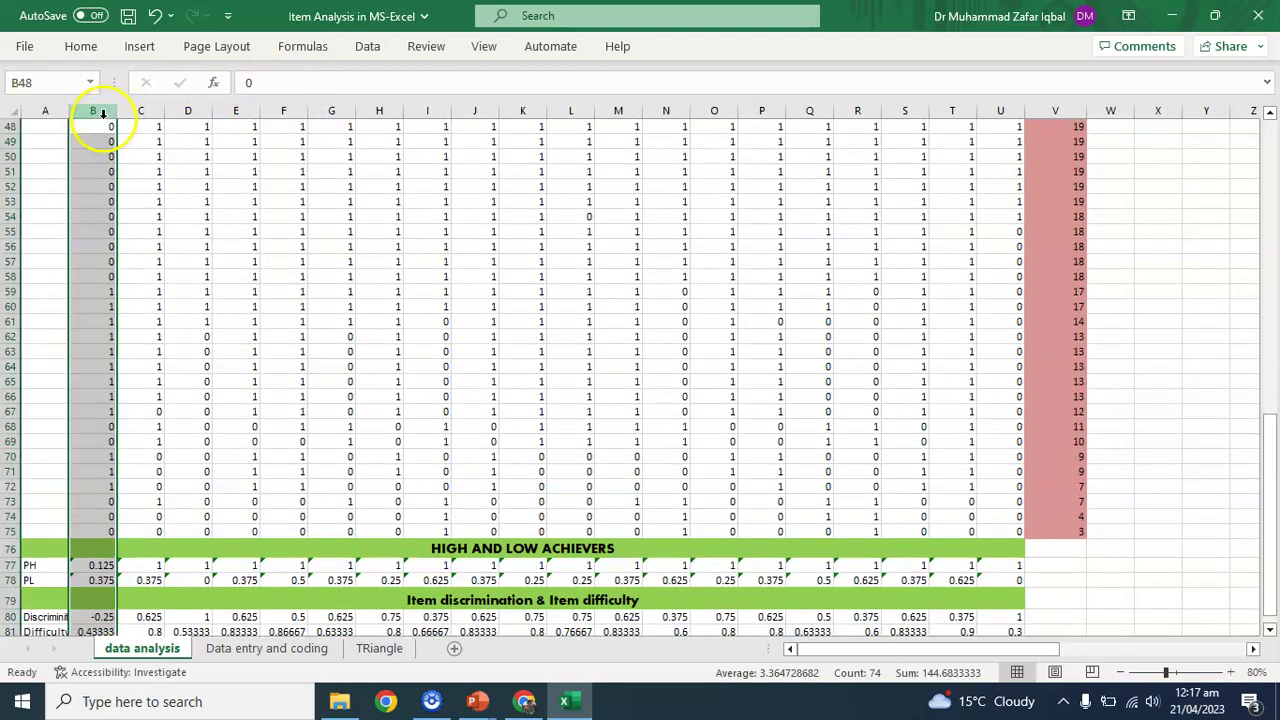
pyautogui.click(103, 580)
pyautogui.moveTo(357, 82)
pyautogui.mouseDown()
pyautogui.moveTo(306, 82)
pyautogui.moveTo(104, 580)
pyautogui.mouseUp()
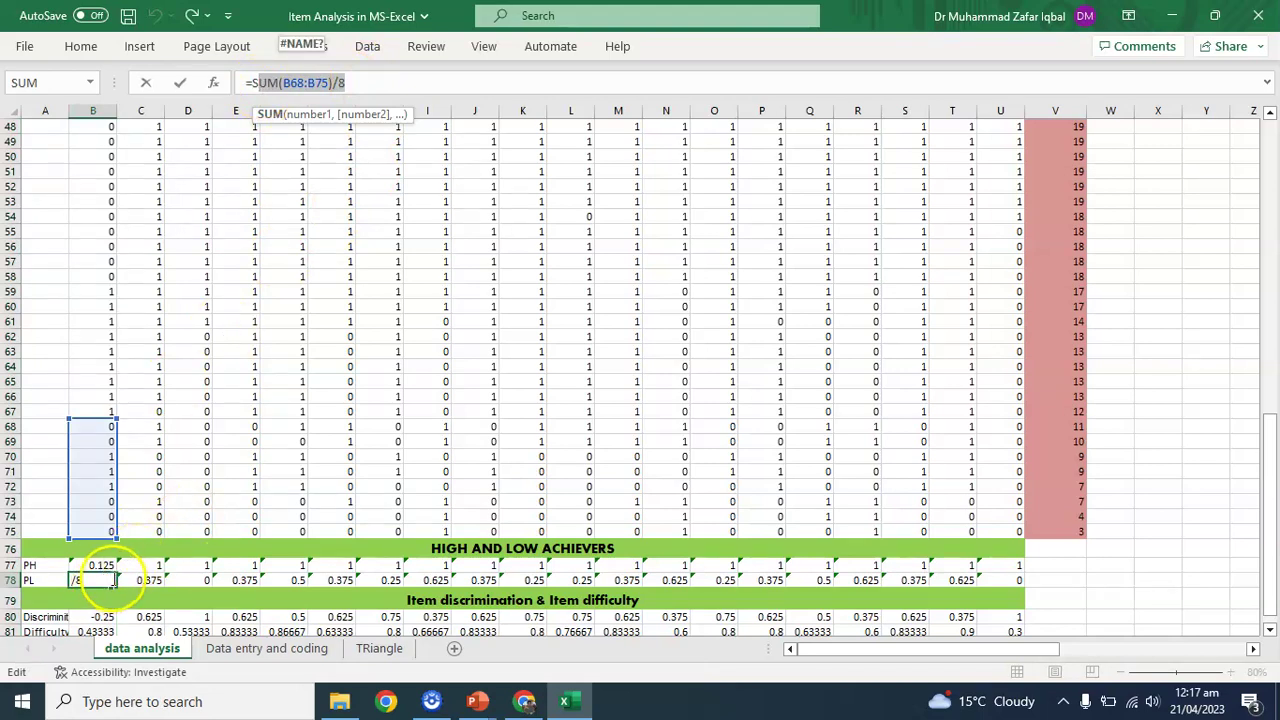
pyautogui.press('Escape')
pyautogui.click(137, 580)
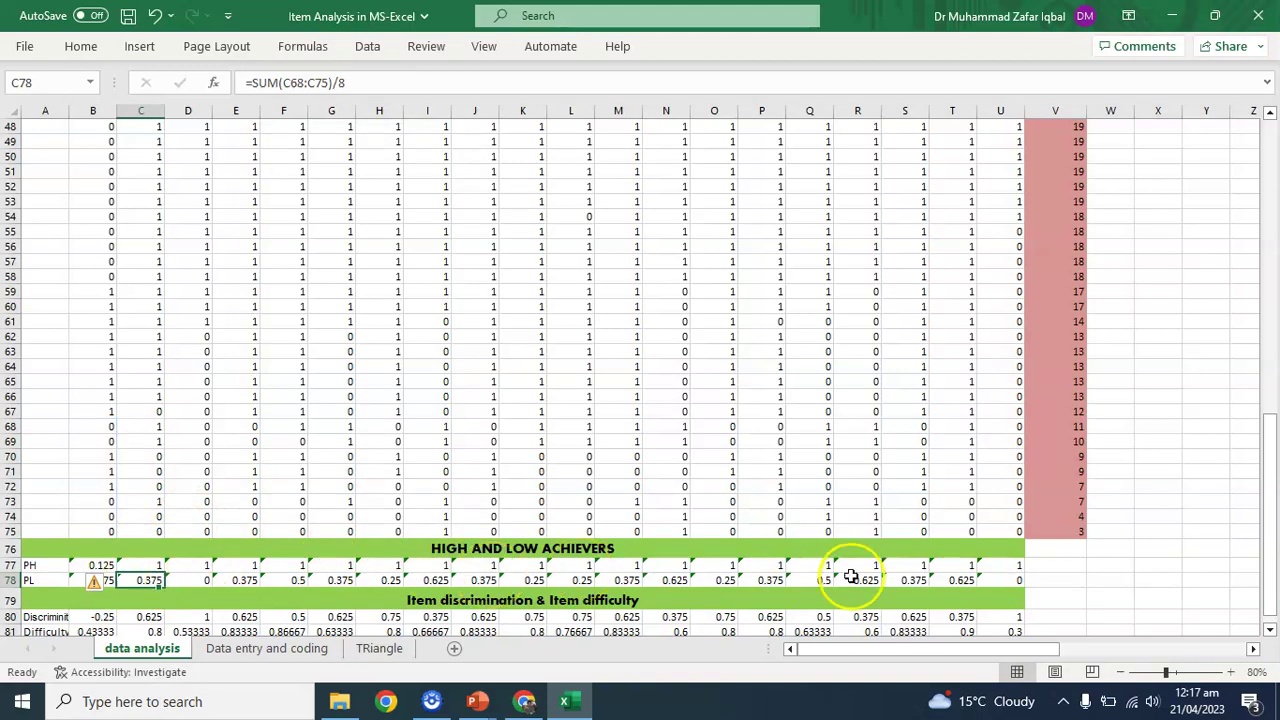
pyautogui.moveTo(1272, 430); pyautogui.dragTo(1272, 468)
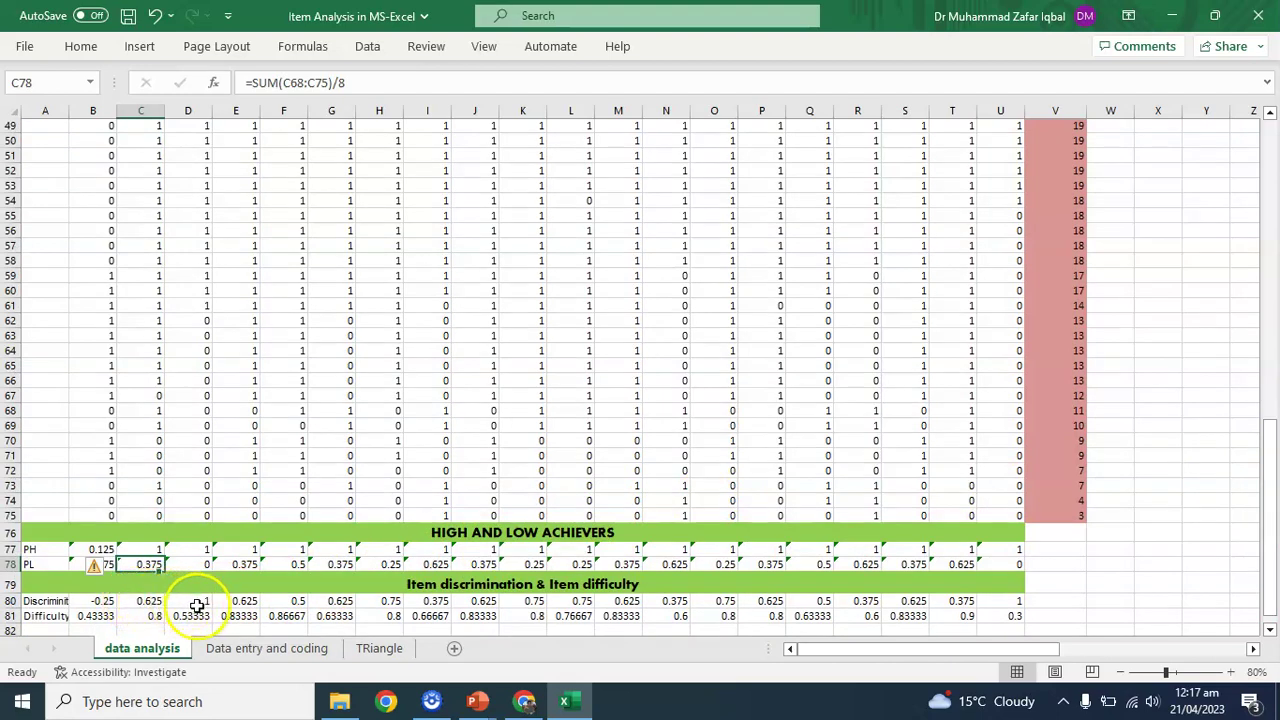
pyautogui.click(203, 604)
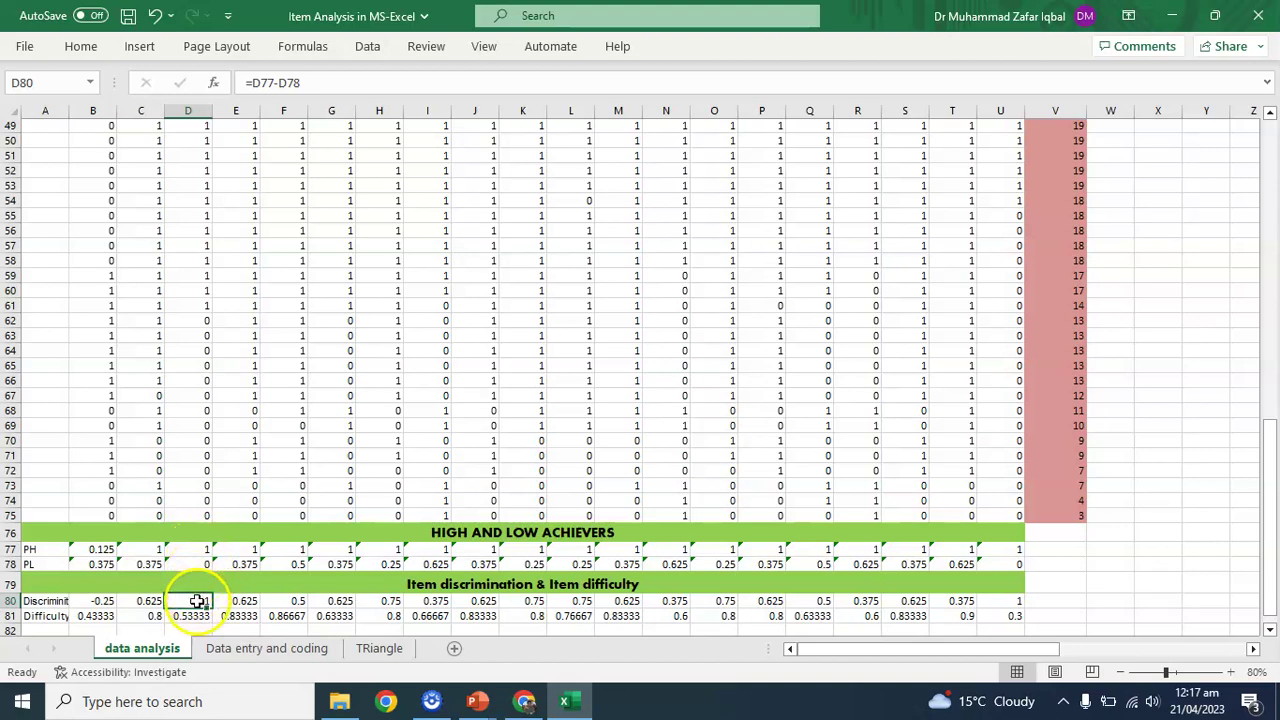
pyautogui.click(238, 601)
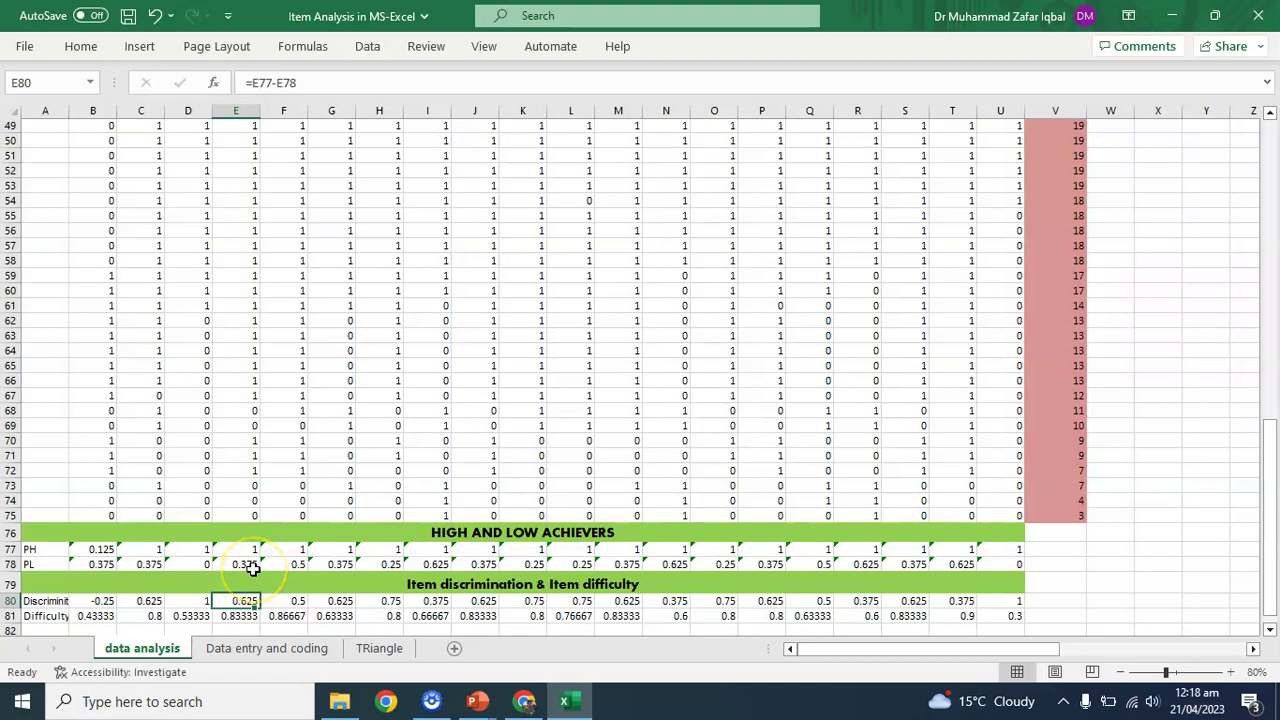
pyautogui.click(253, 566)
pyautogui.click(246, 603)
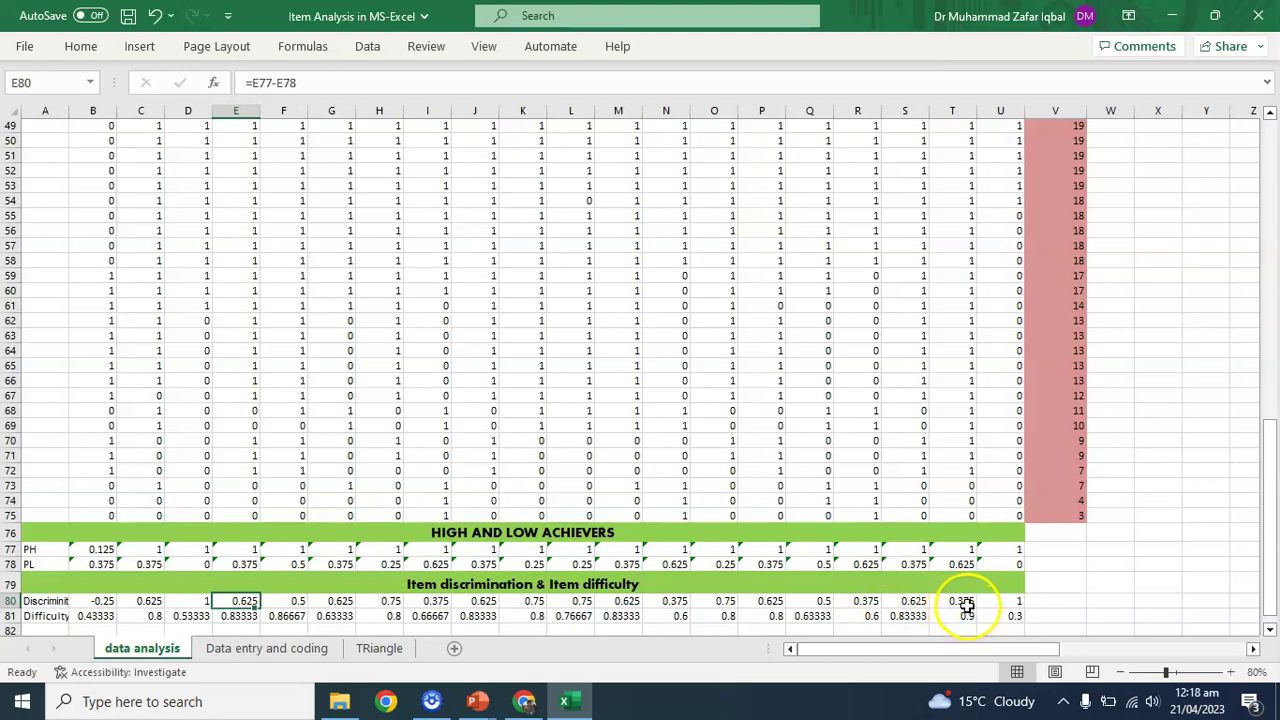
pyautogui.click(963, 602)
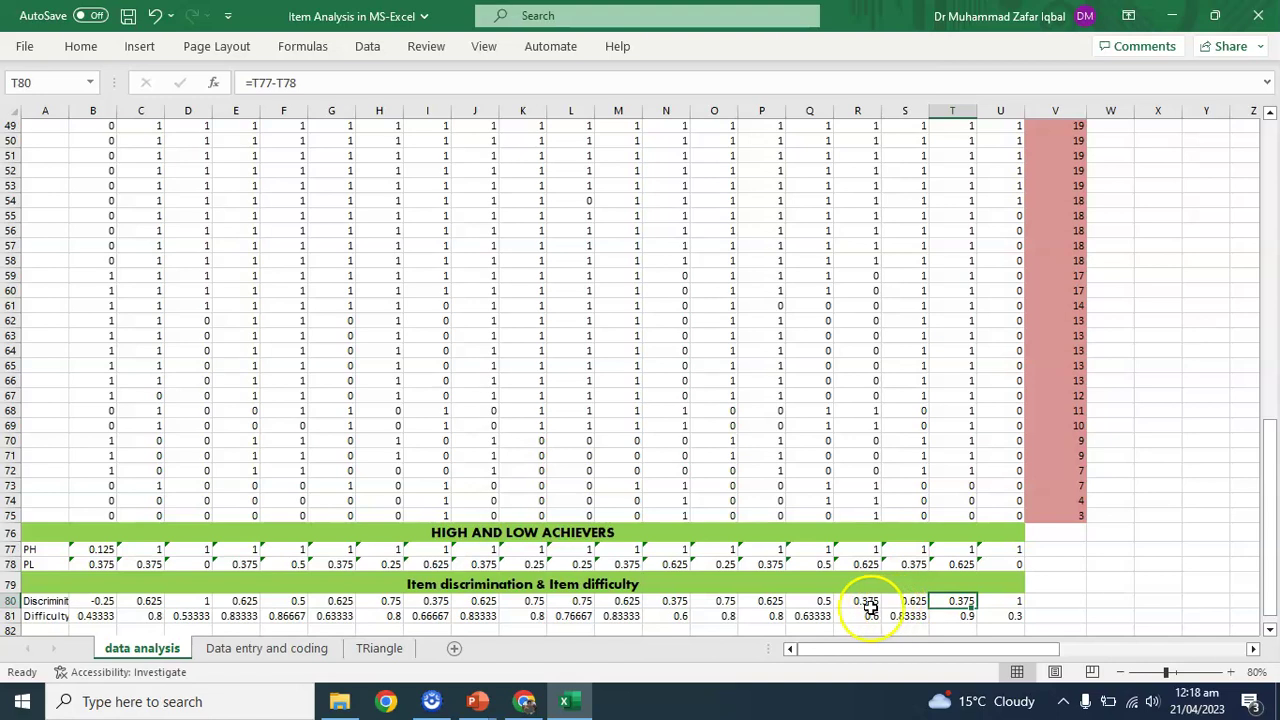
pyautogui.click(1023, 601)
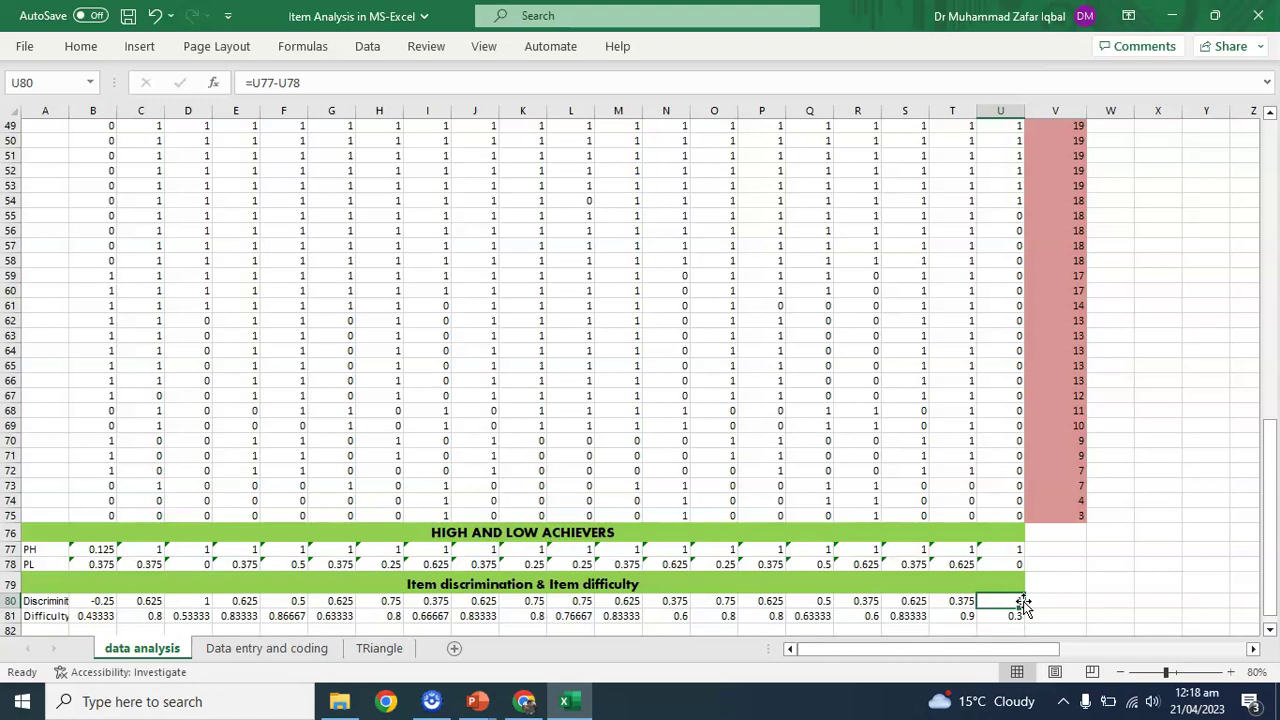
pyautogui.click(996, 602)
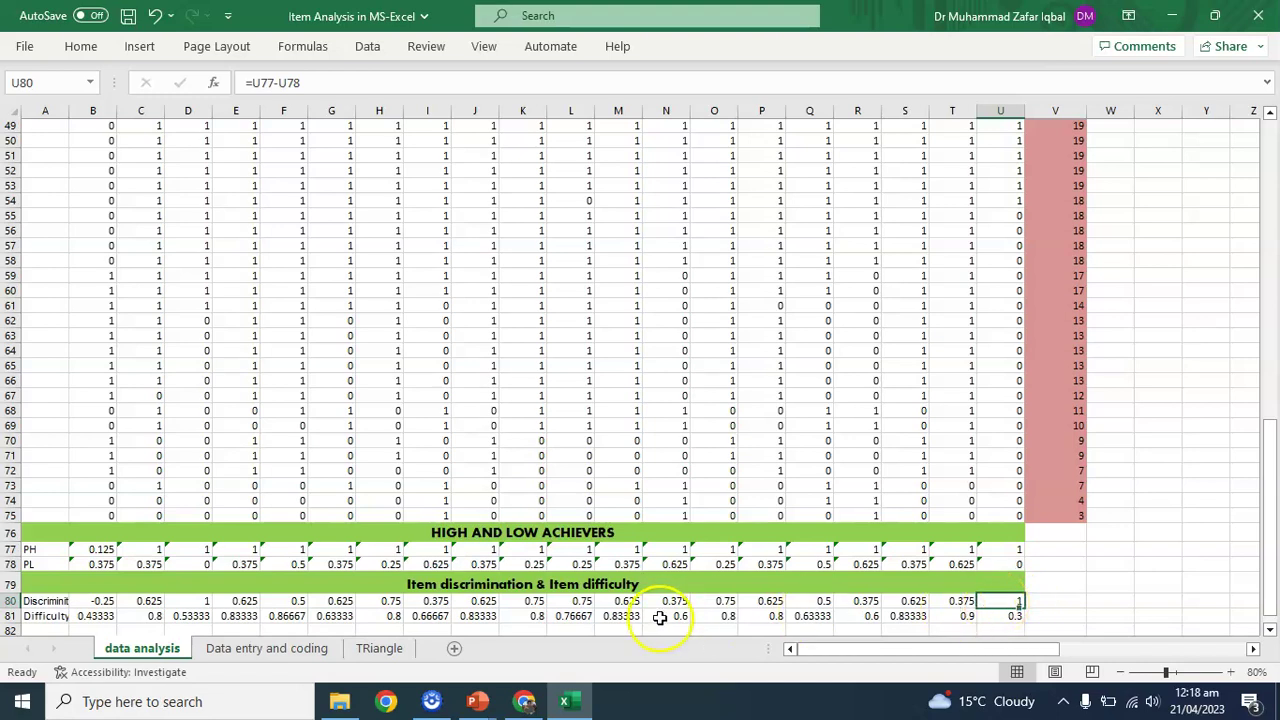
pyautogui.click(110, 600)
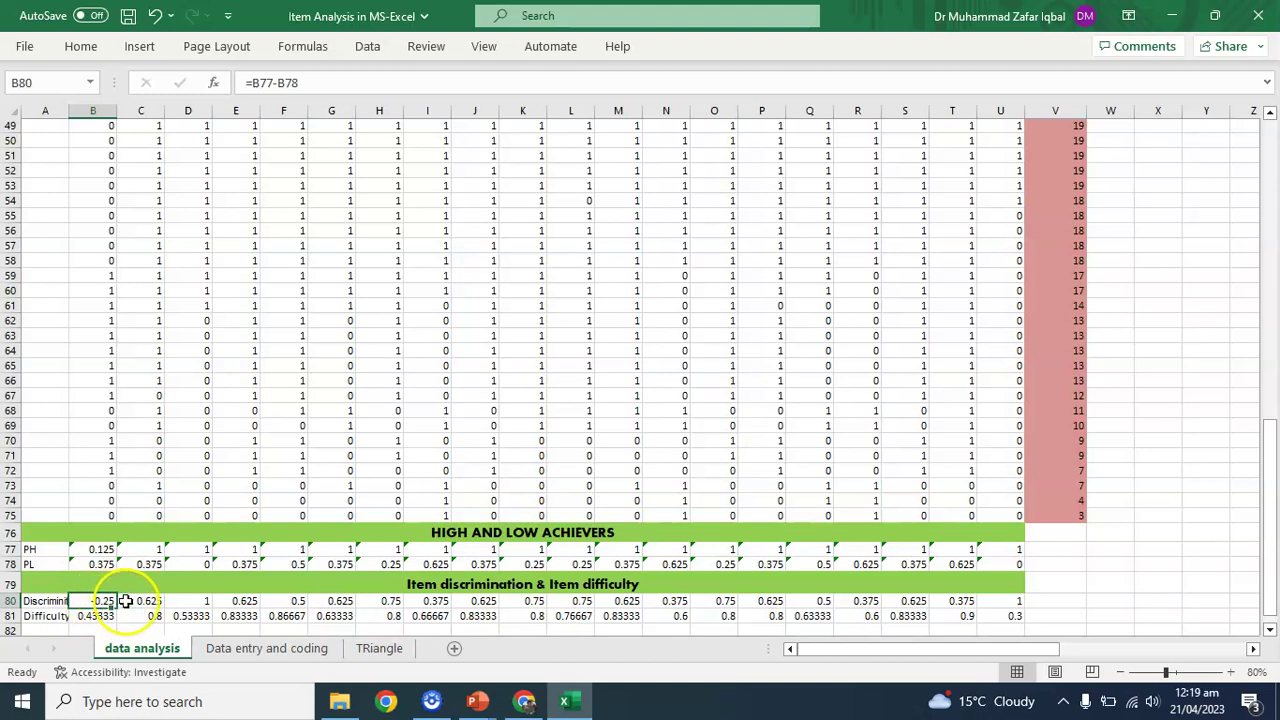
pyautogui.click(97, 617)
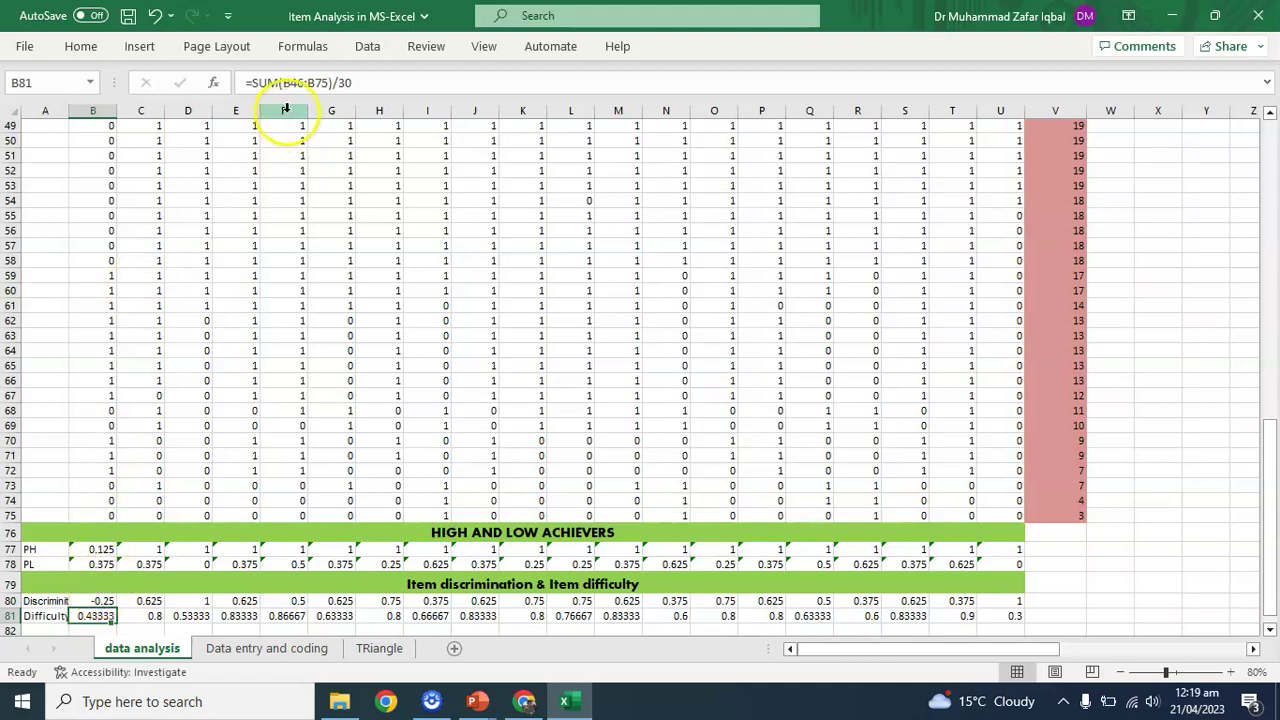
pyautogui.click(105, 127)
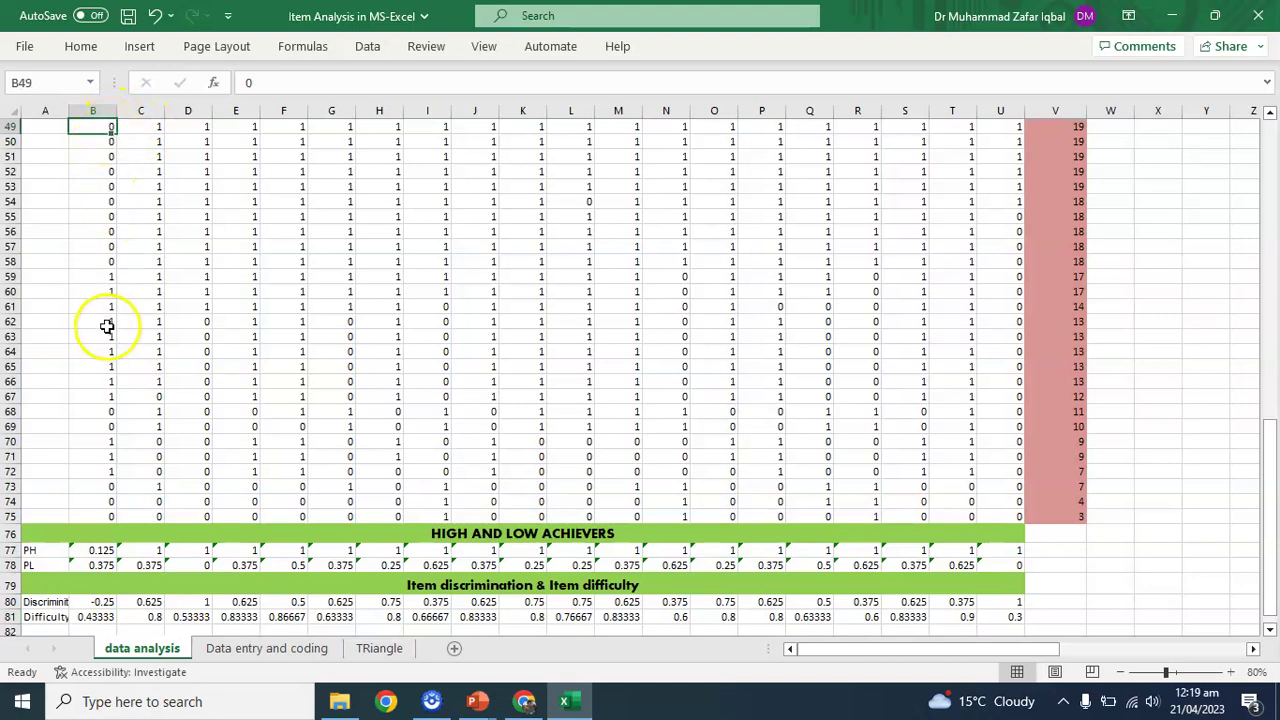
pyautogui.click(104, 618)
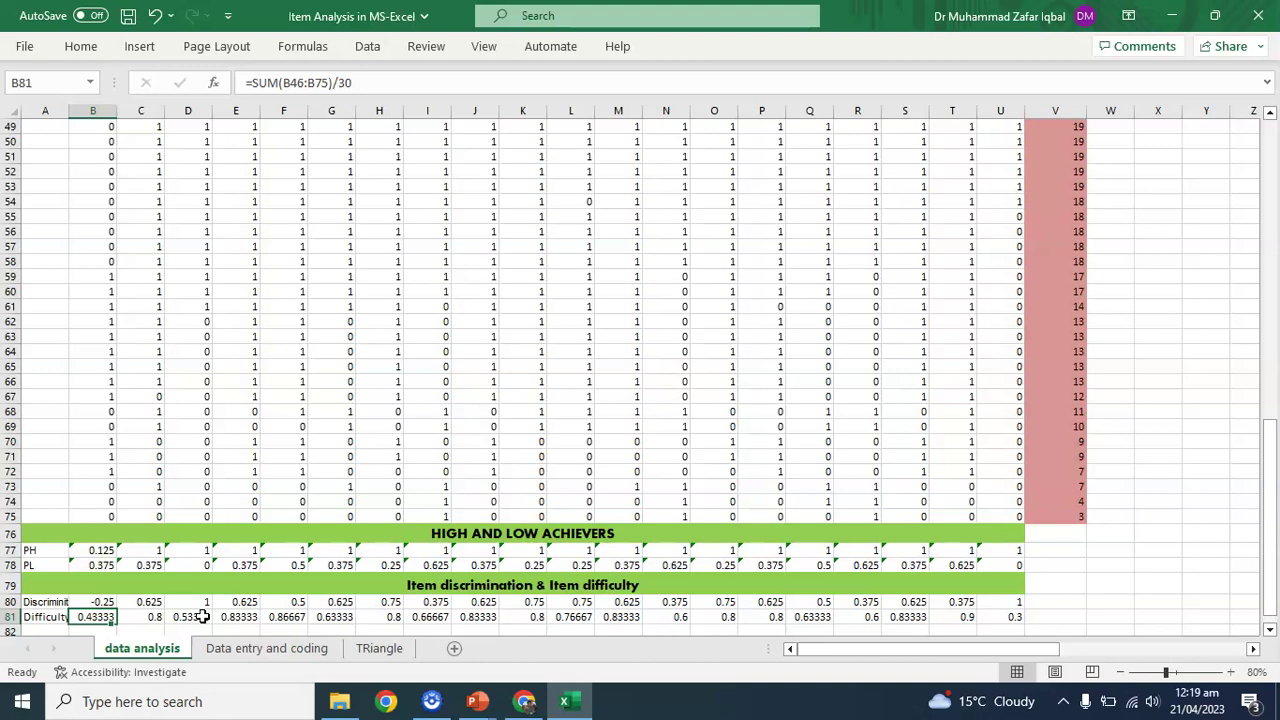
pyautogui.click(152, 603)
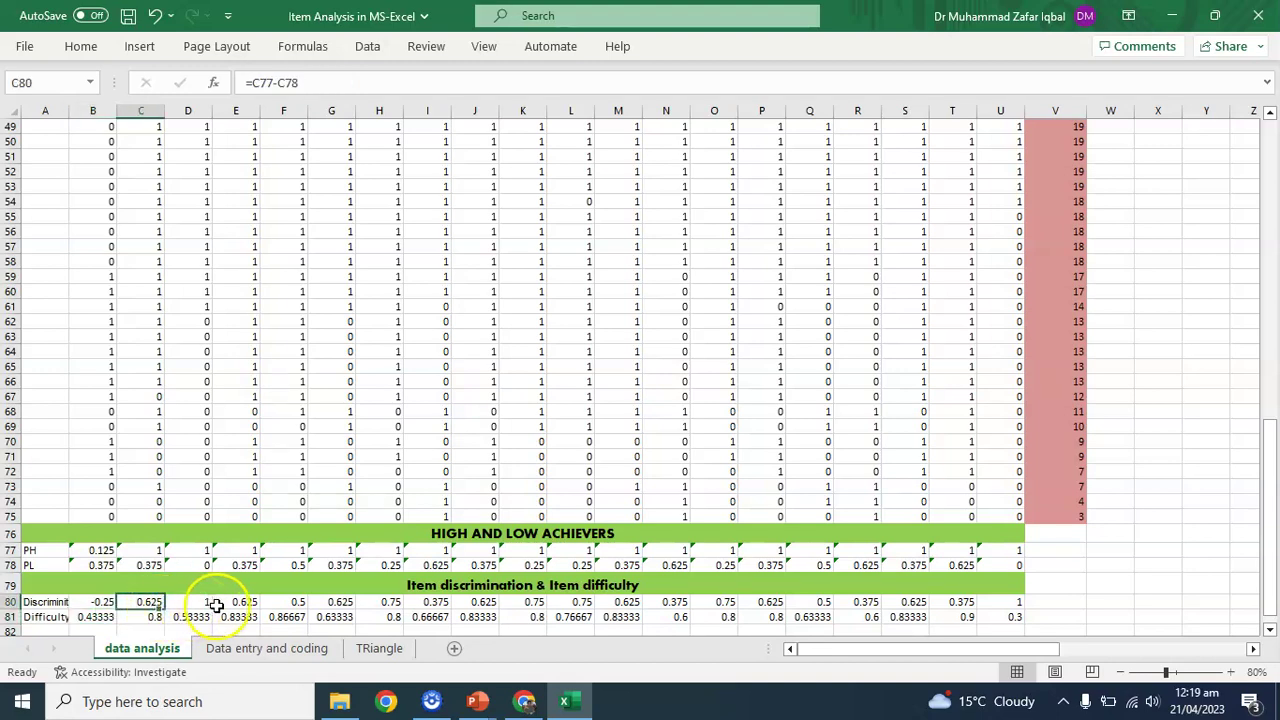